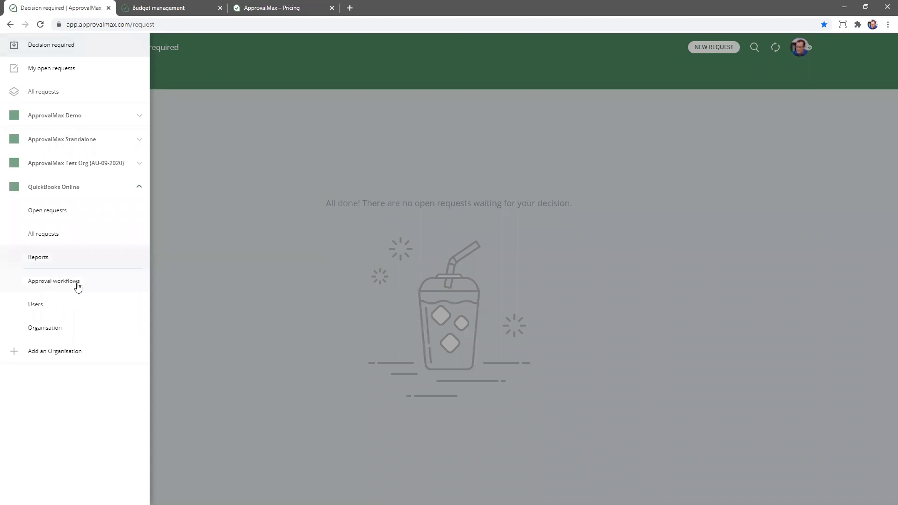
Open the Purchase Order Creation and Approval workflow of the QuickBooks Online organisation
left_click(77, 283)
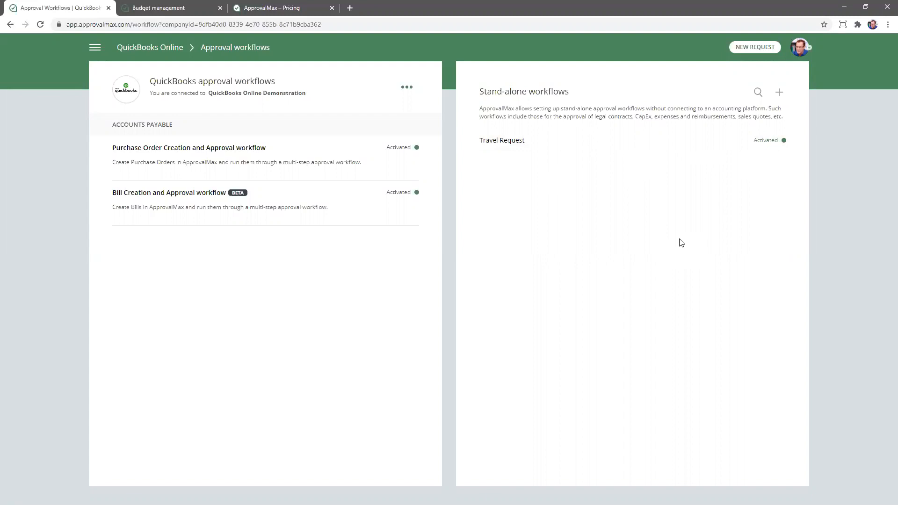
left_click(234, 163)
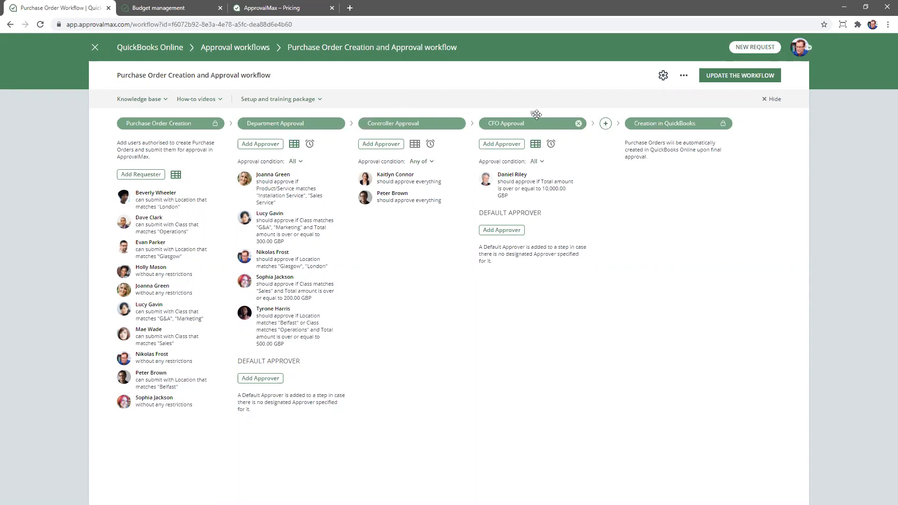
left_click_drag(534, 115, 503, 94)
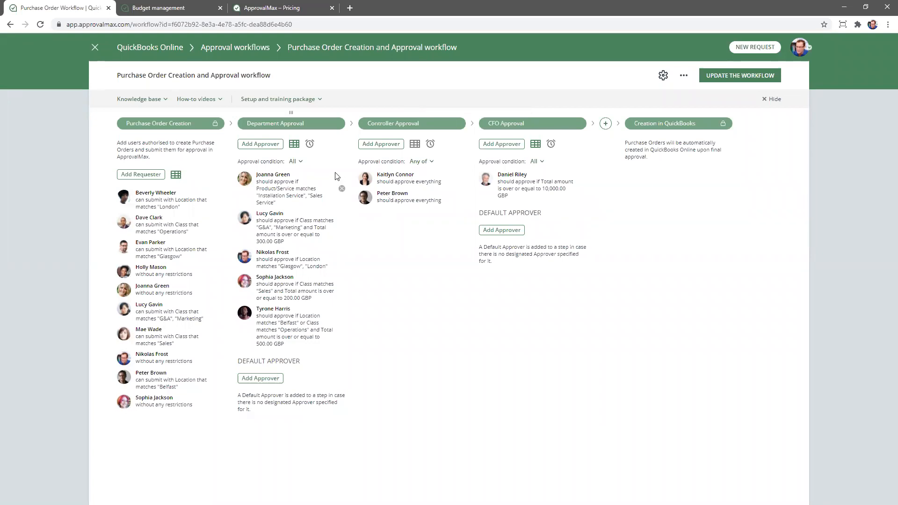
Open the approval matrix for the Department Approval step and examine its approver rules across all columns
left_click(294, 144)
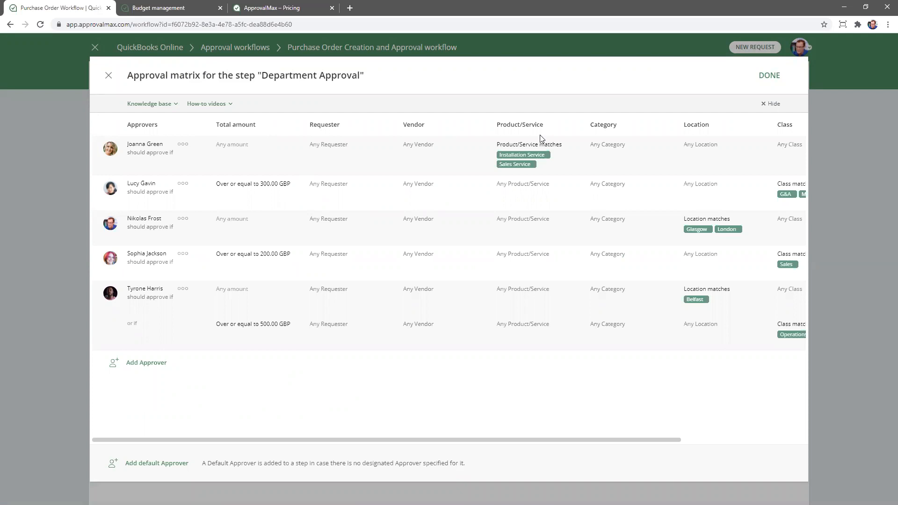
left_click(698, 440)
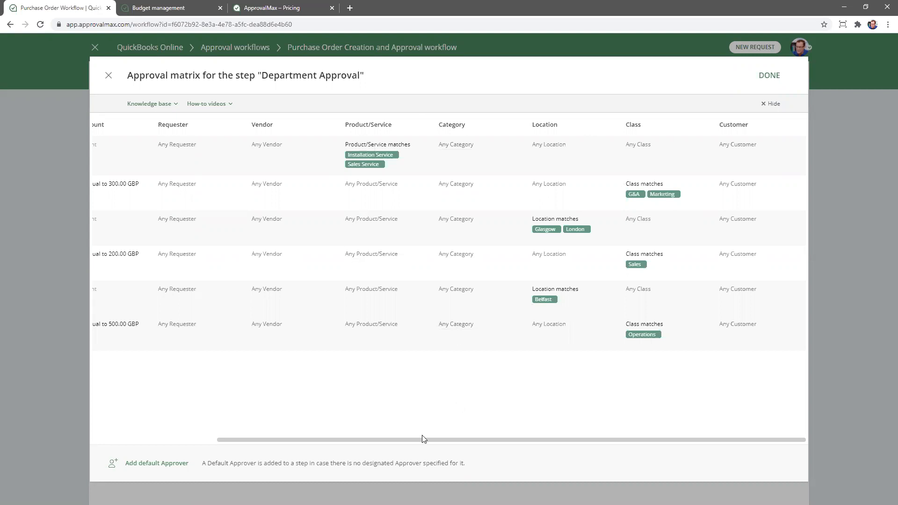
left_click_drag(391, 440, 205, 420)
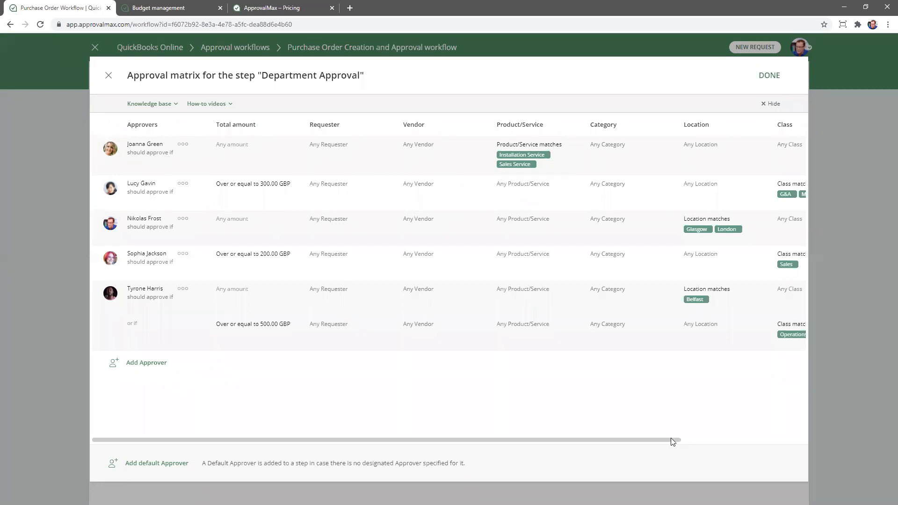
left_click_drag(671, 439, 556, 443)
left_click(734, 237)
left_click_drag(678, 442, 625, 449)
Explore the matrix's total amount, vendor and category condition options, reset the category rule to Any Category, and finish the matrix
left_click(241, 289)
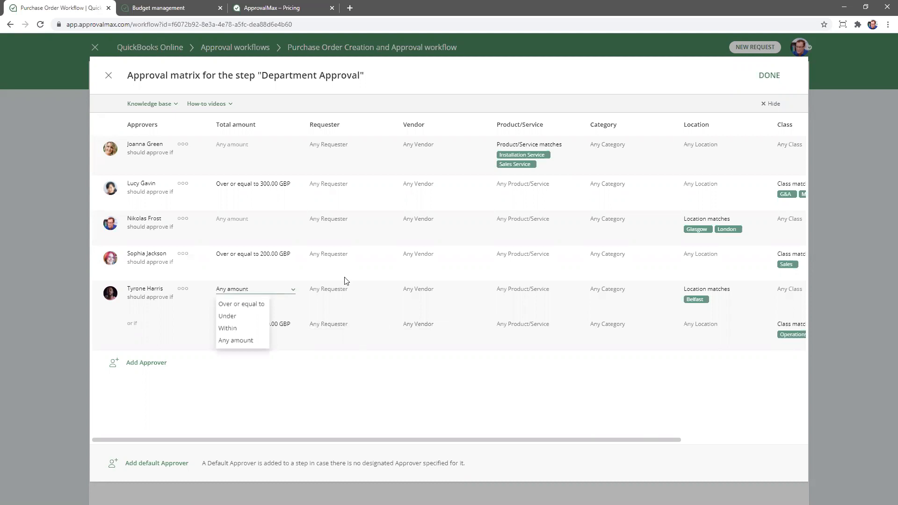
left_click(426, 259)
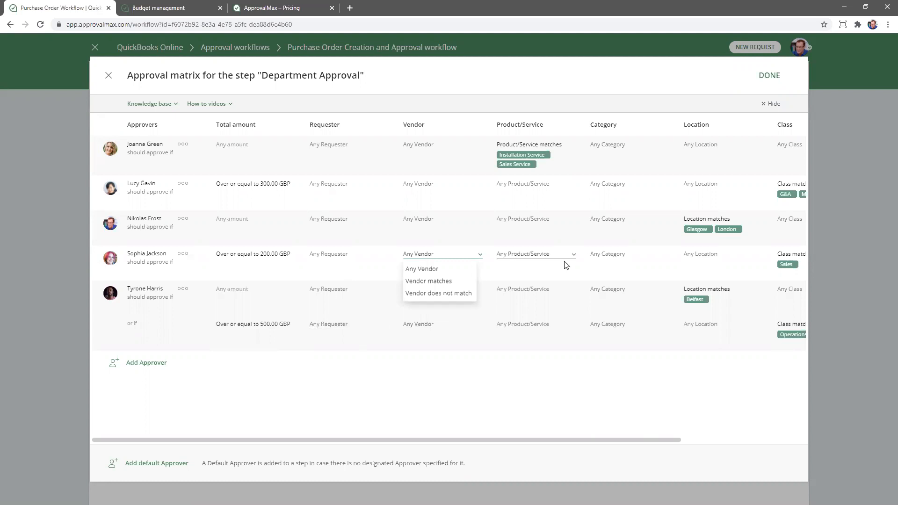
left_click(618, 258)
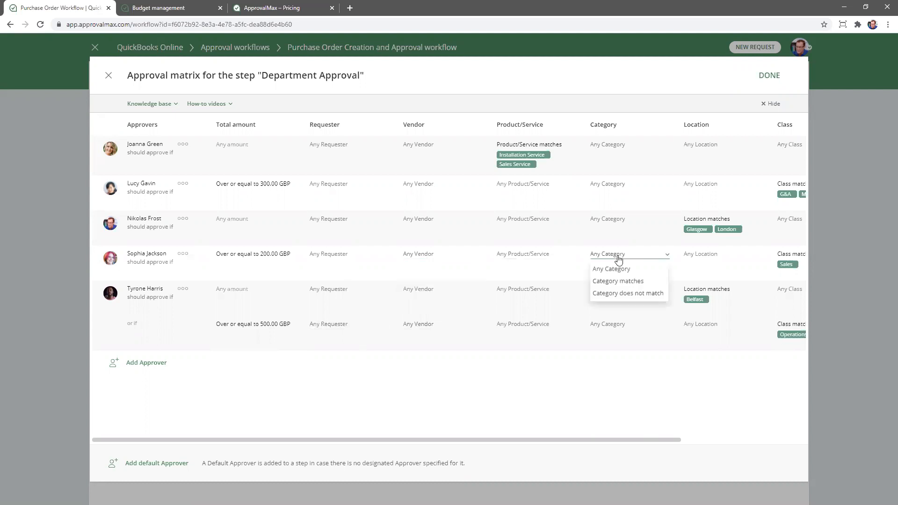
left_click(626, 281)
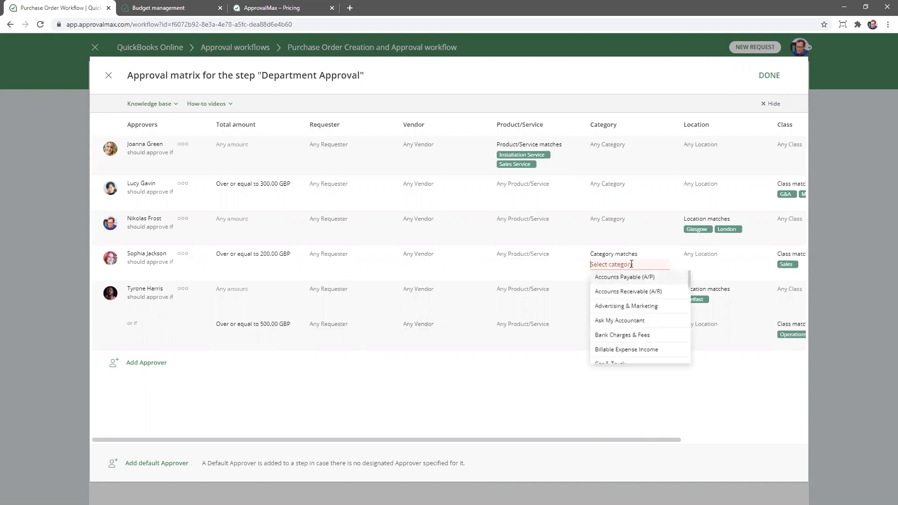
left_click(624, 257)
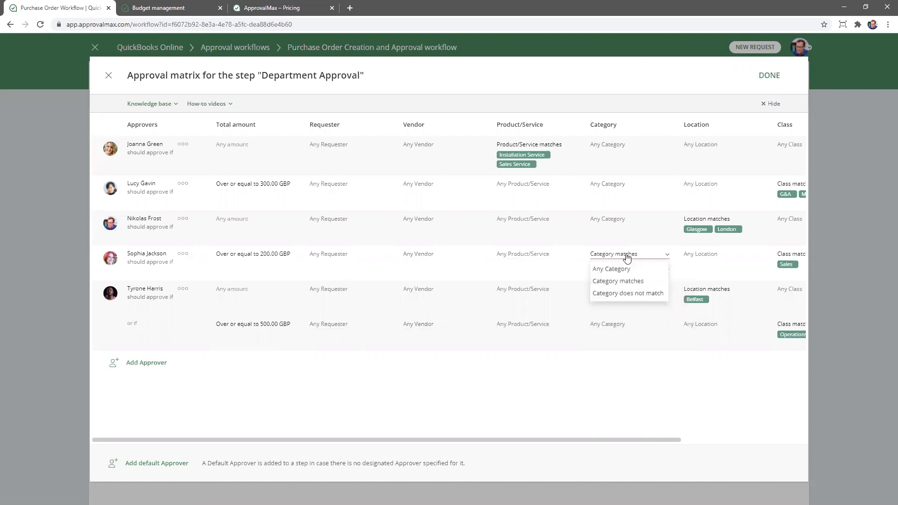
left_click(608, 269)
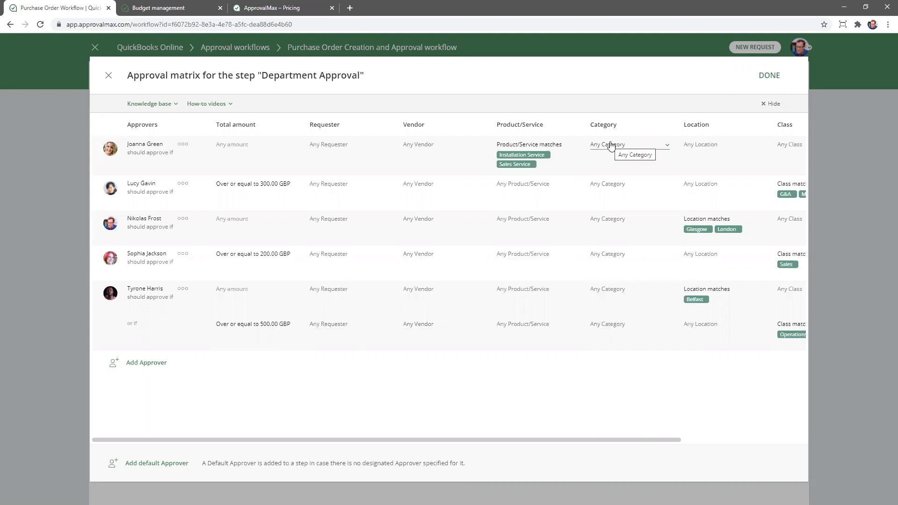
left_click(769, 77)
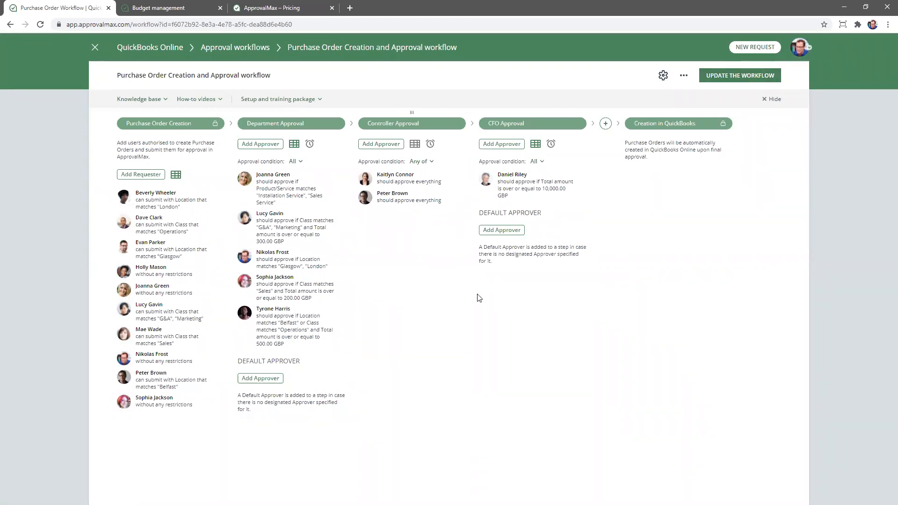
Update the purchase order workflow without restarting approval of any currently running requests
left_click(728, 81)
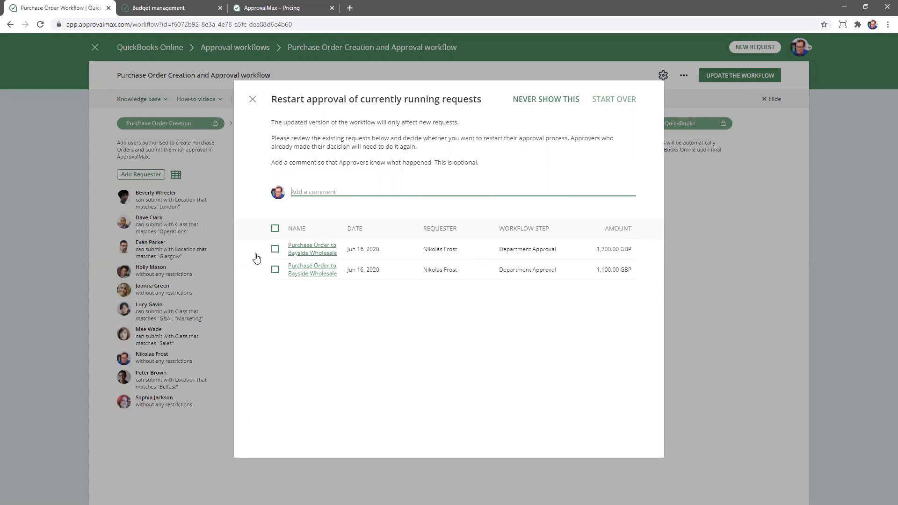
left_click(275, 250)
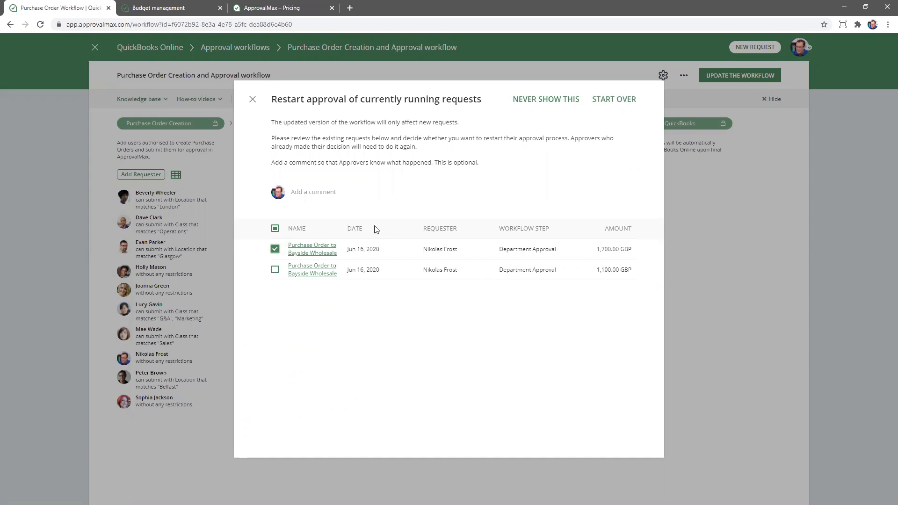
left_click(275, 229)
left_click(276, 229)
left_click(253, 100)
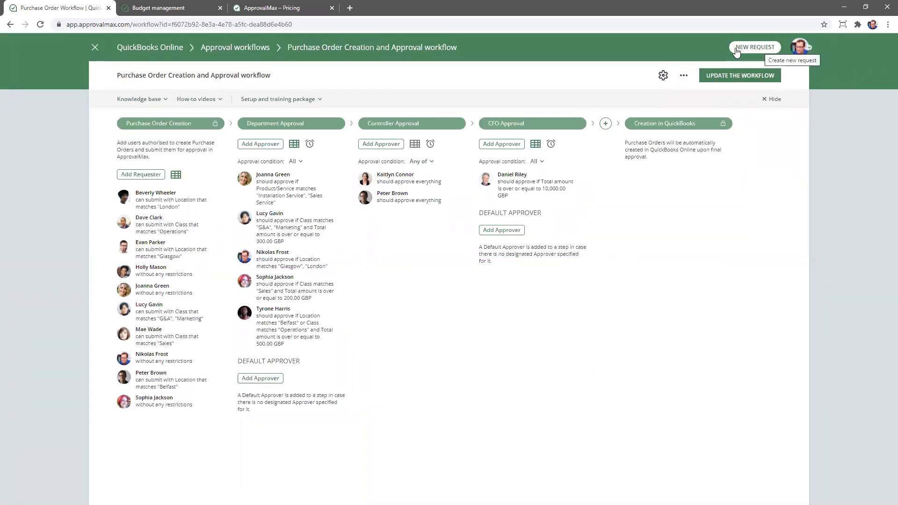
Leave the workflow and show the open requests of the QuickBooks Online organisation
left_click(94, 49)
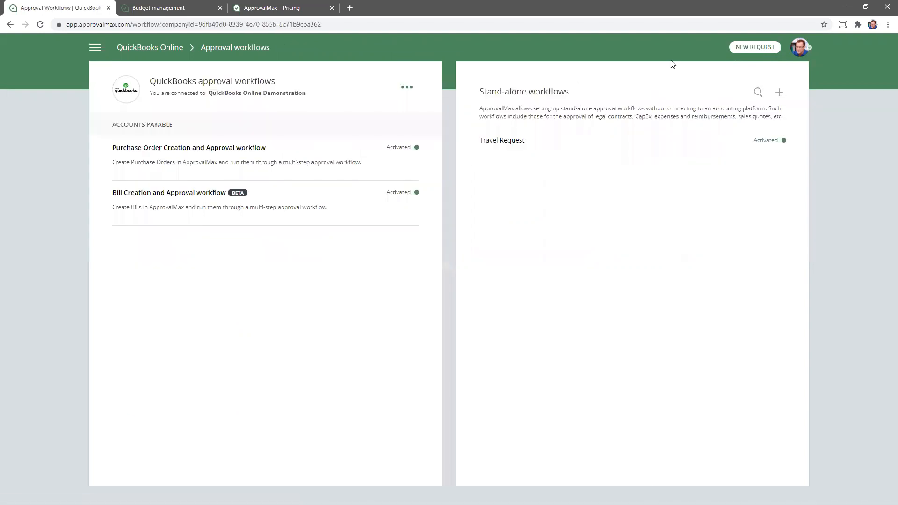
double_click(100, 50)
left_click(95, 51)
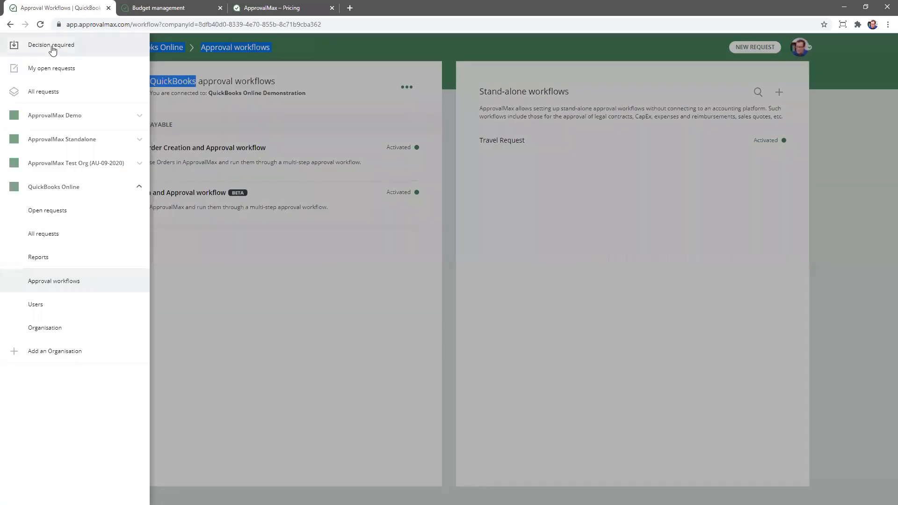
left_click(60, 211)
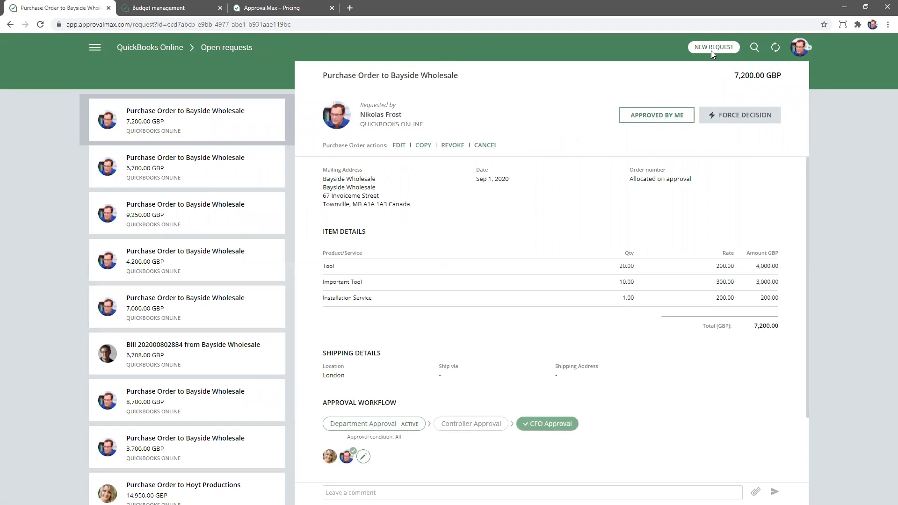
Create a new Purchase Order request for QuickBooks Online
left_click(712, 49)
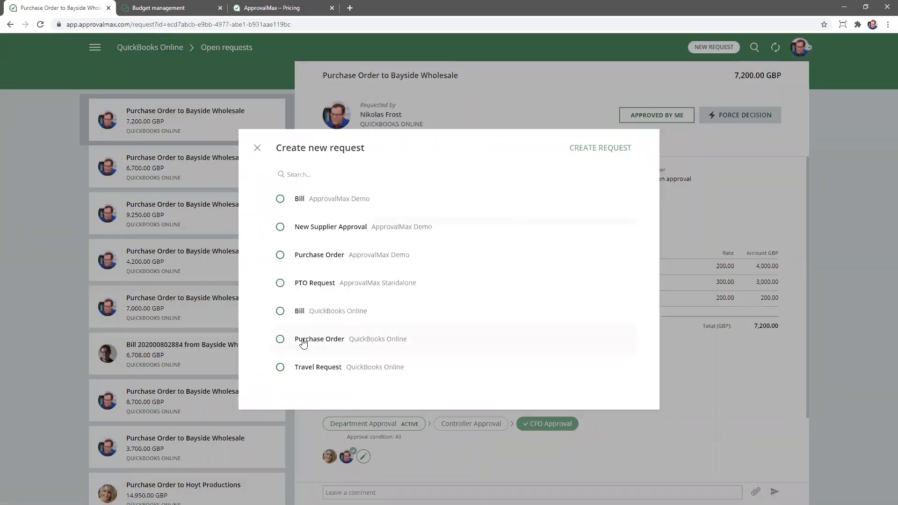
left_click(521, 341)
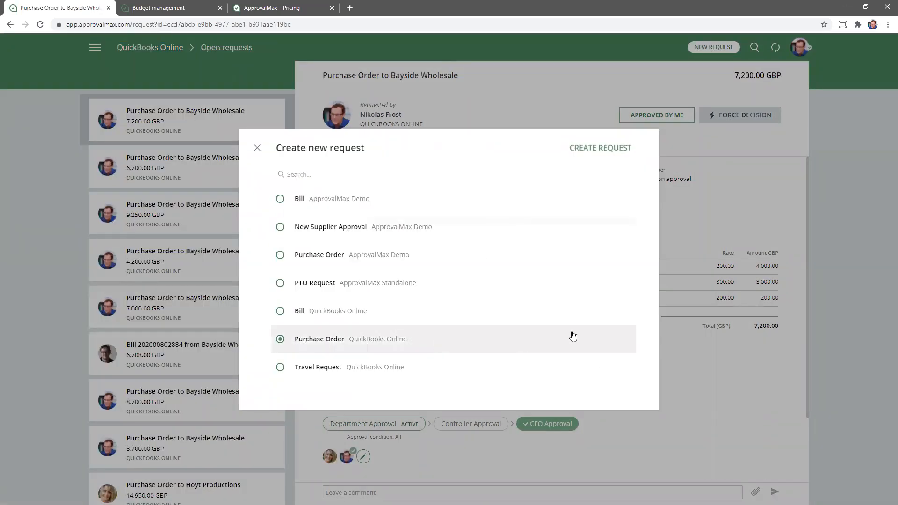
left_click(607, 152)
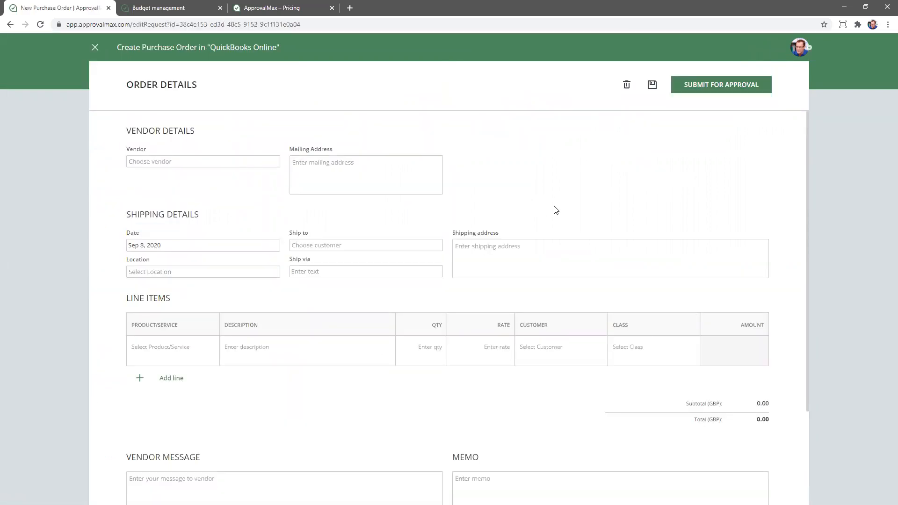
Set the purchase order's vendor to Bayside Wholesale and its location to London
left_click(221, 162)
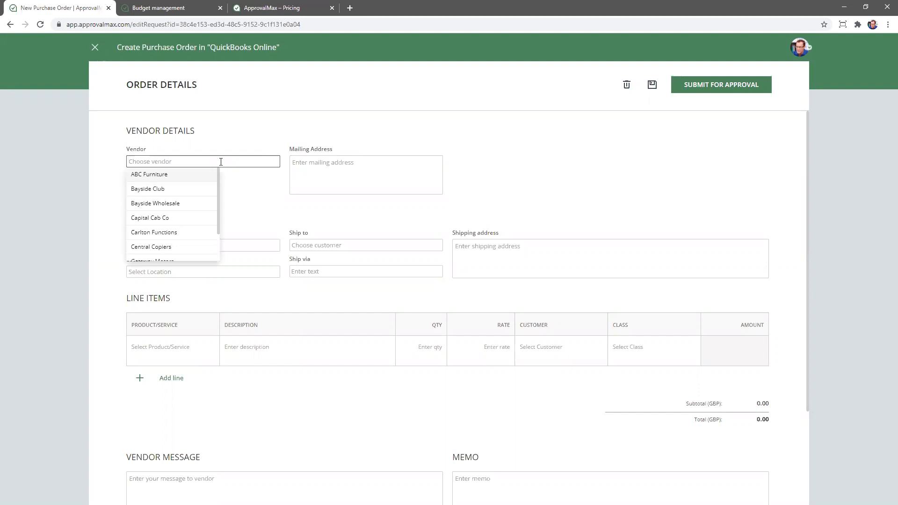
left_click(182, 207)
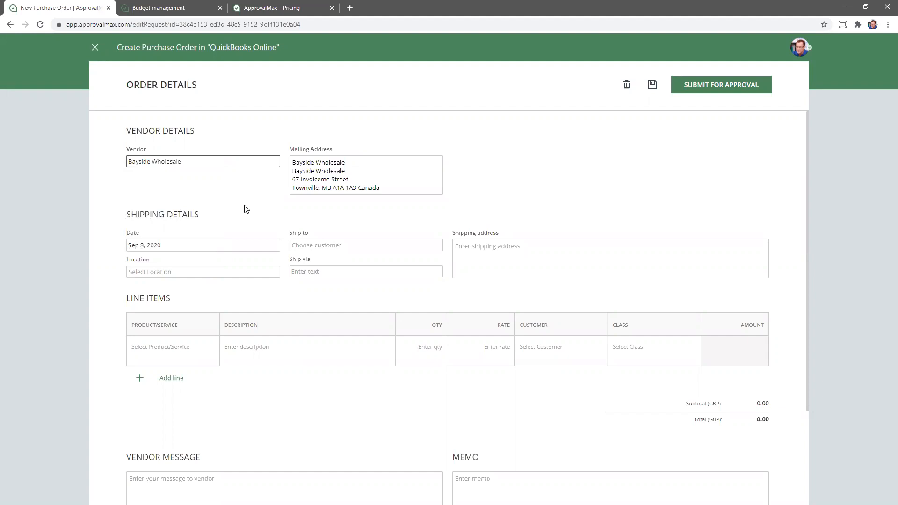
left_click(173, 272)
left_click(151, 314)
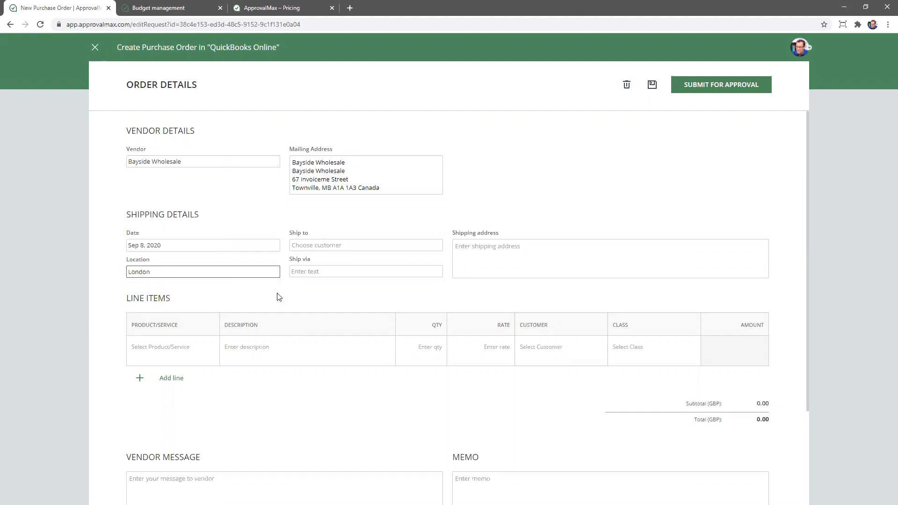
Add three line items to the purchase order: Tool, Very Important Tool and Installation Service
left_click(164, 355)
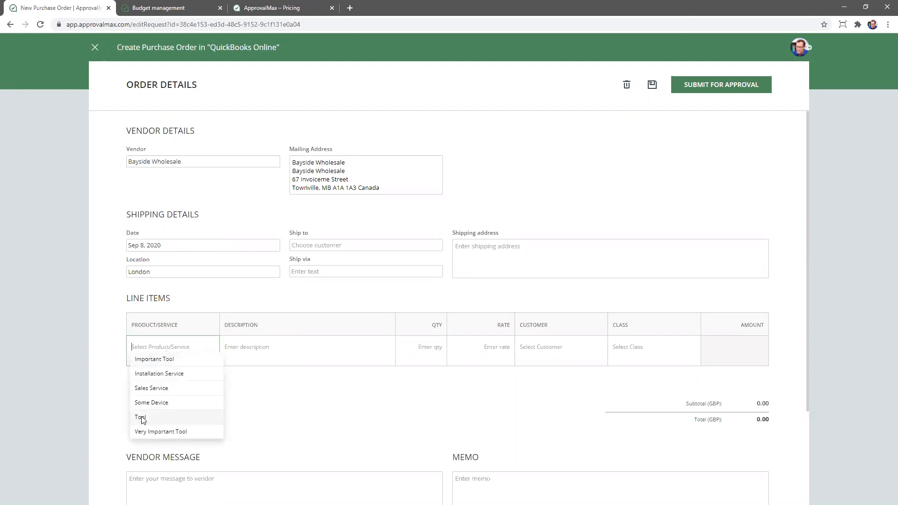
left_click(143, 419)
left_click(174, 381)
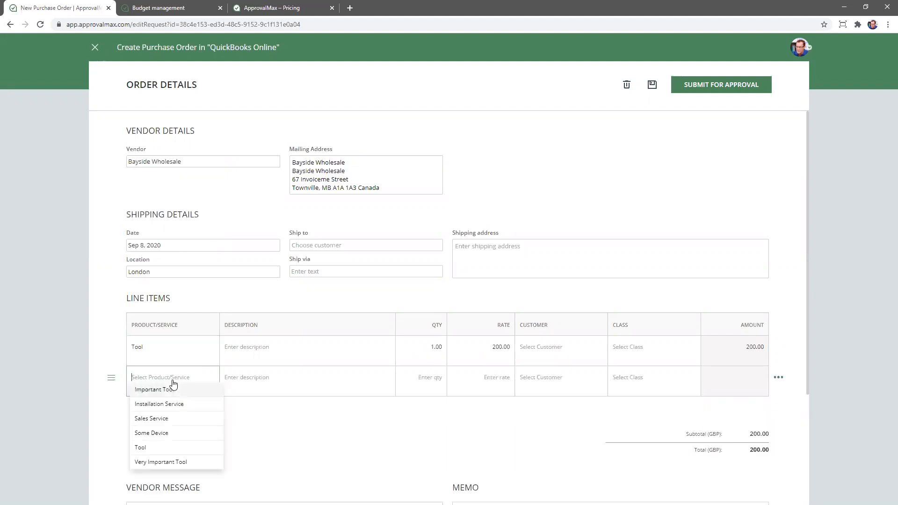
left_click(166, 462)
left_click(169, 411)
left_click(169, 413)
left_click(173, 434)
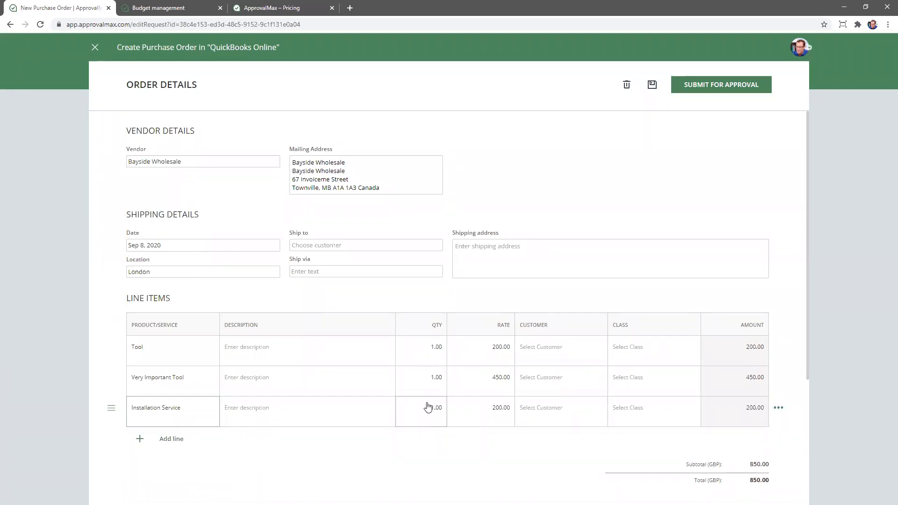
Set the quantity to 5 for Tool and 10 for Very Important Tool
left_click(434, 349)
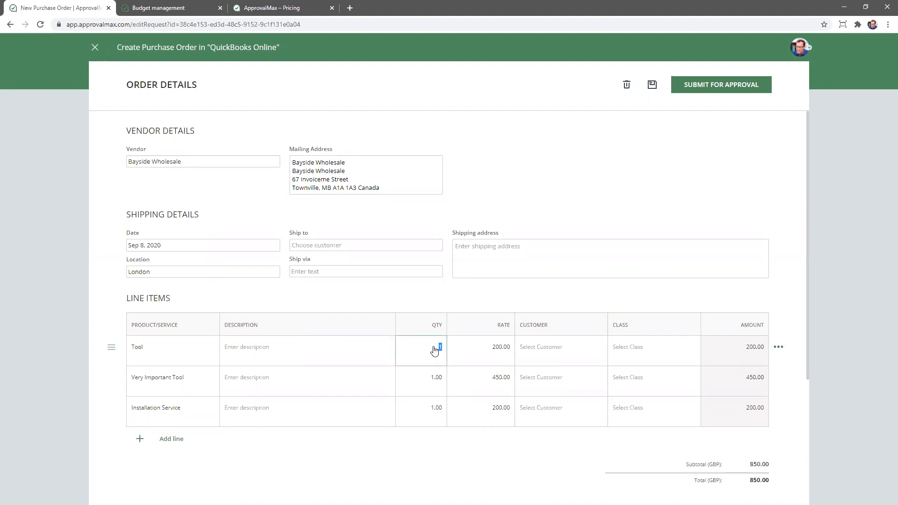
left_click(433, 382)
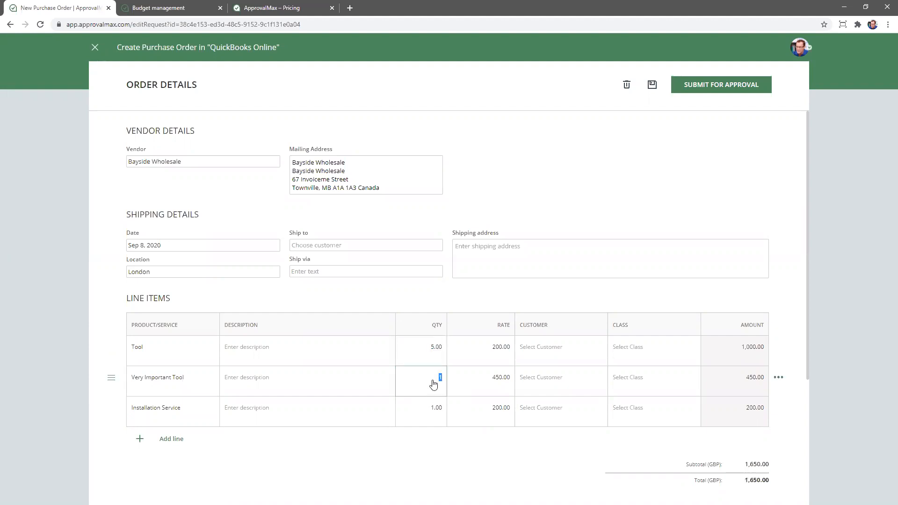
type("10")
left_click(432, 411)
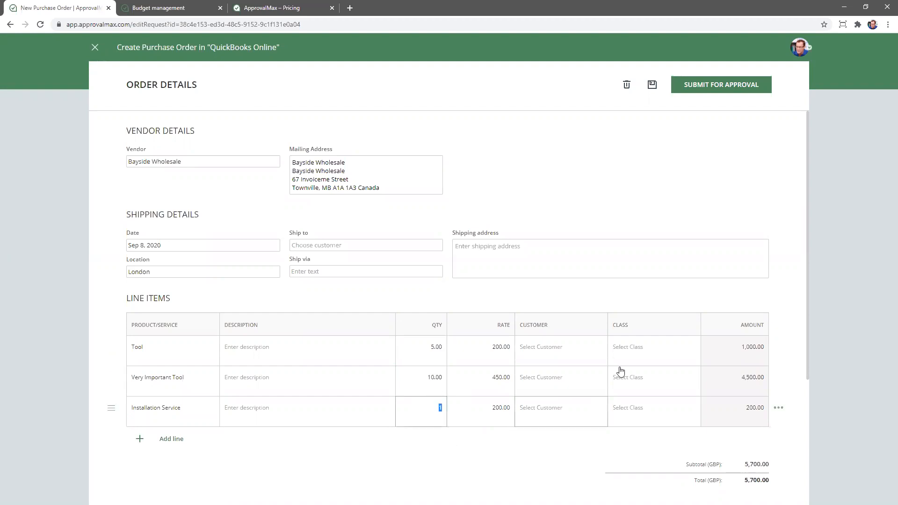
Assign the class G&A to Tool, Marketing to Very Important Tool and Operations to Installation Service
right_click(643, 353)
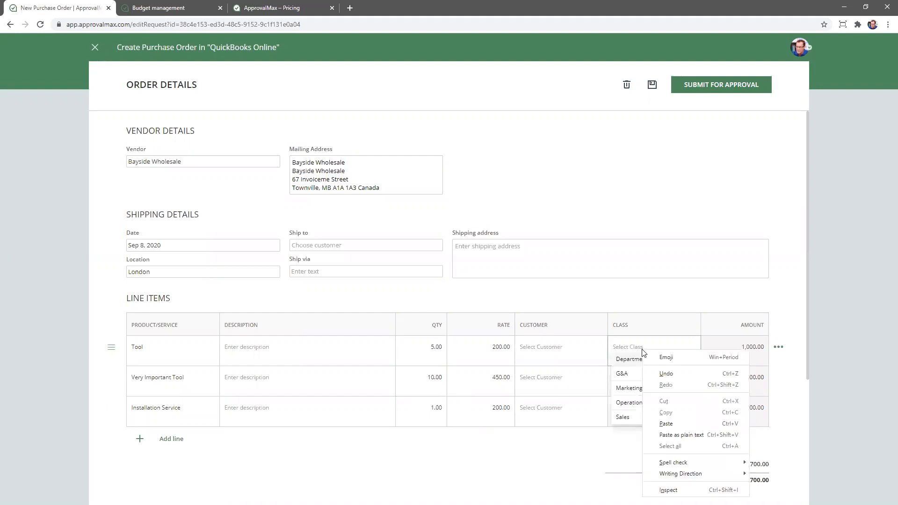
left_click(641, 351)
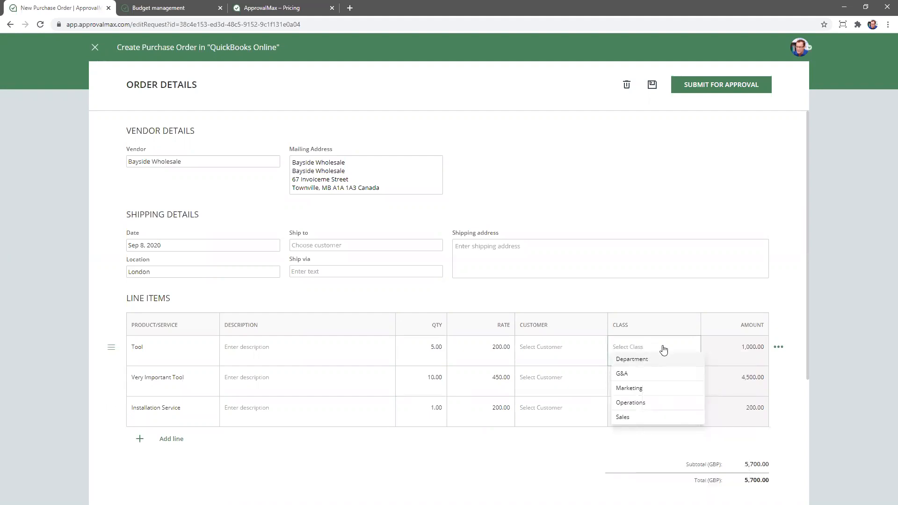
left_click(630, 376)
left_click(633, 377)
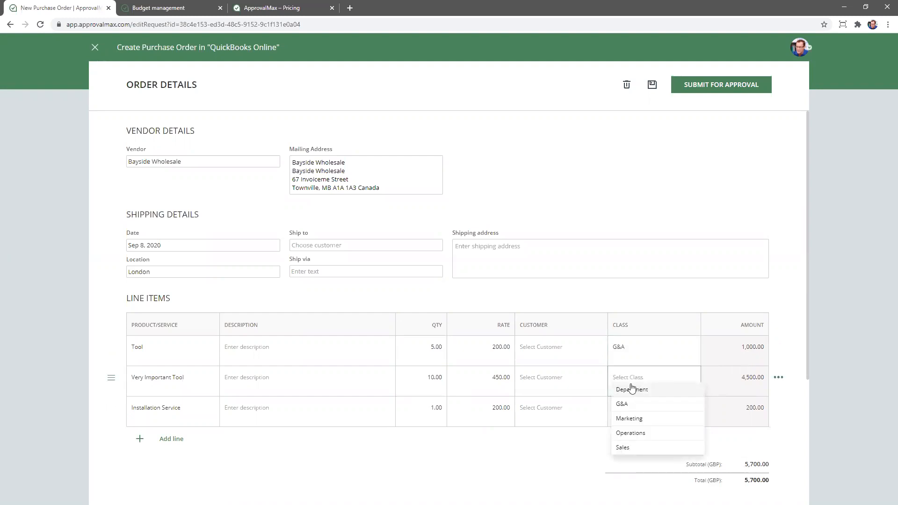
left_click(637, 419)
left_click(635, 410)
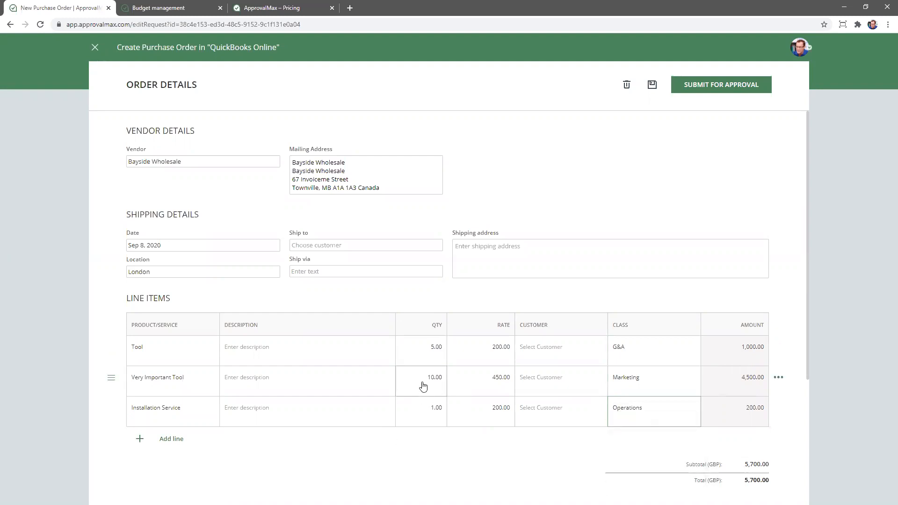
Turn on automatic emailing of the approved purchase order to the vendor, look over the email settings, and turn it off again
scroll(400, 397, "down", 4)
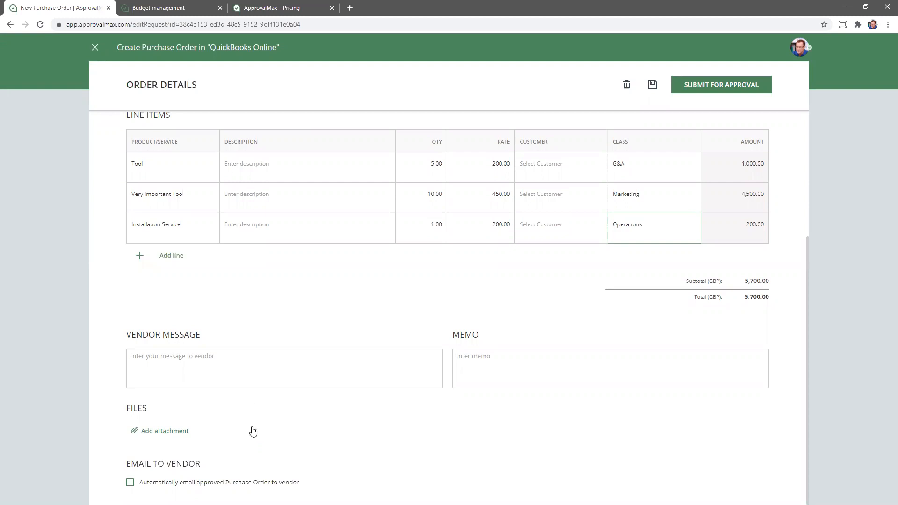
left_click(130, 484)
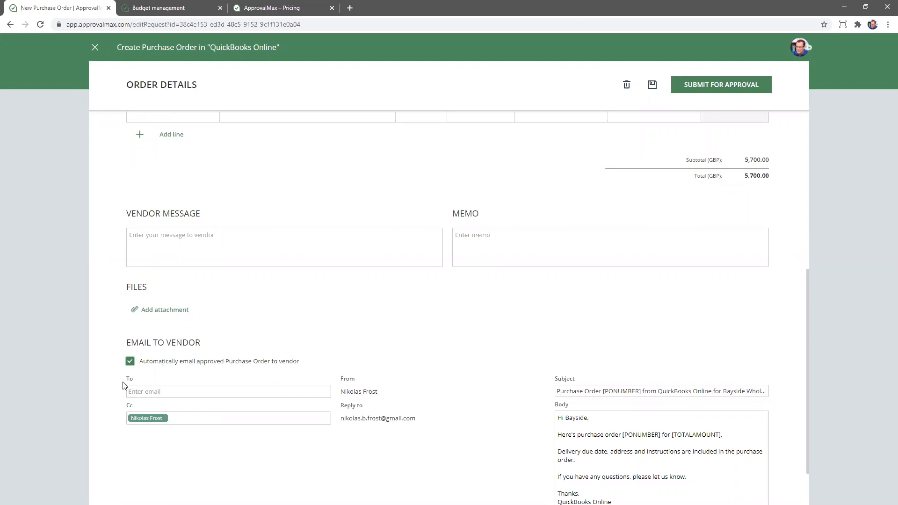
scroll(439, 363, "down", 2)
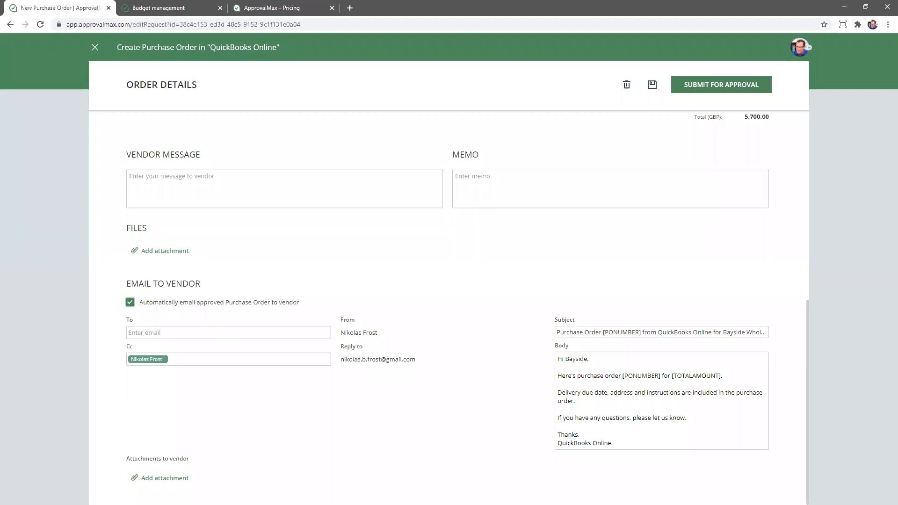
left_click(130, 303)
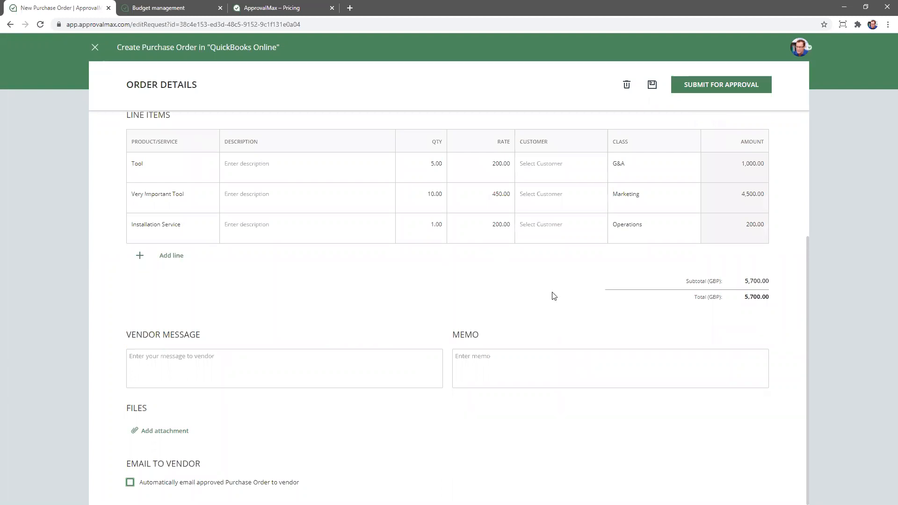
scroll(566, 272, "up", 4)
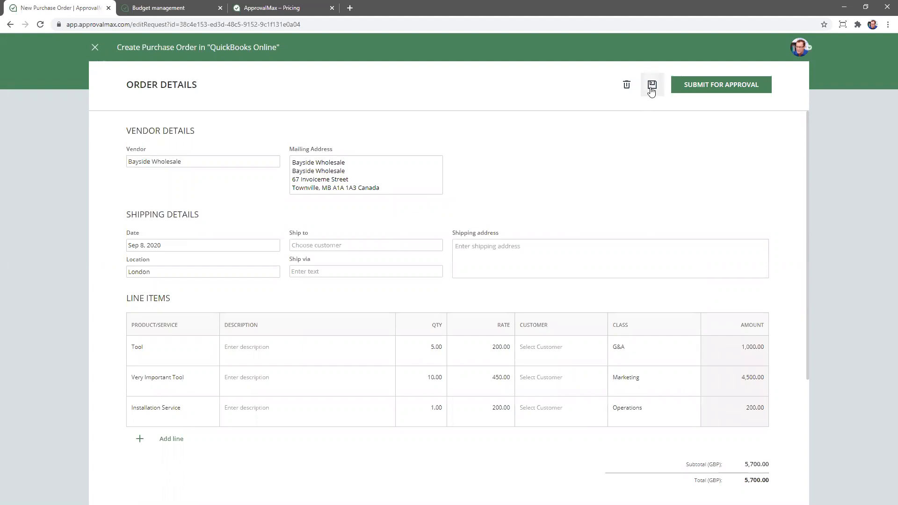
Submit the purchase order for approval and check the CFO Approval step in its approval workflow
left_click(731, 84)
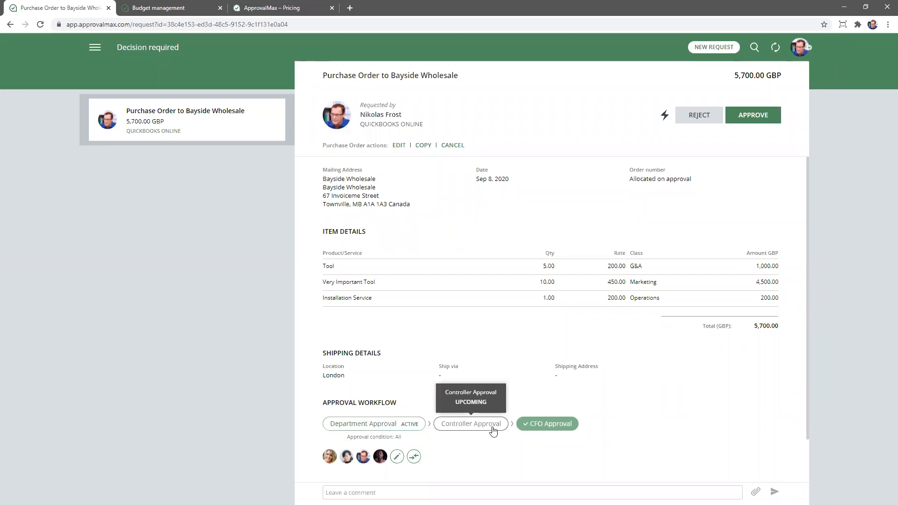
mouse_move(545, 428)
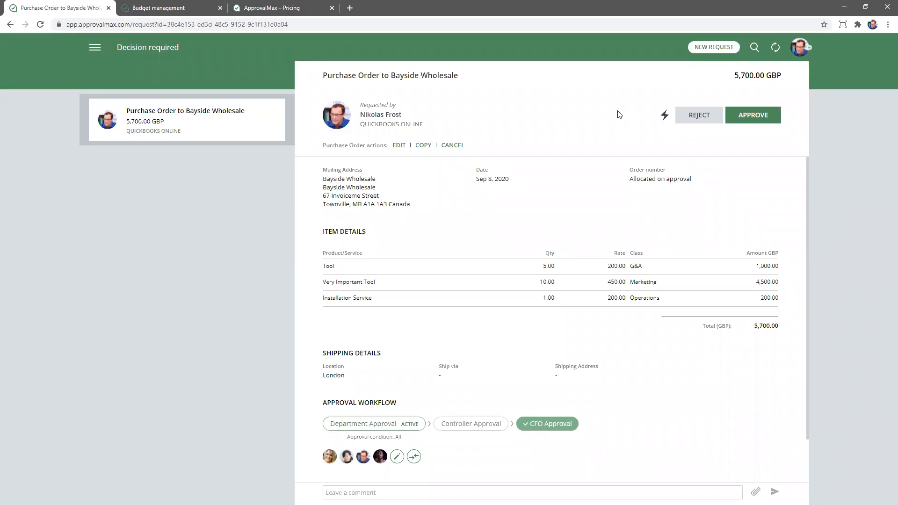
left_click(664, 114)
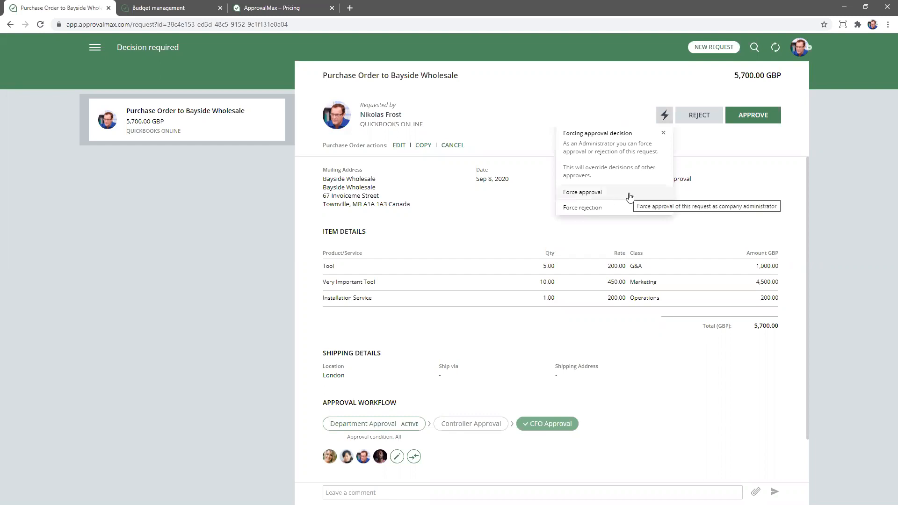
left_click(597, 209)
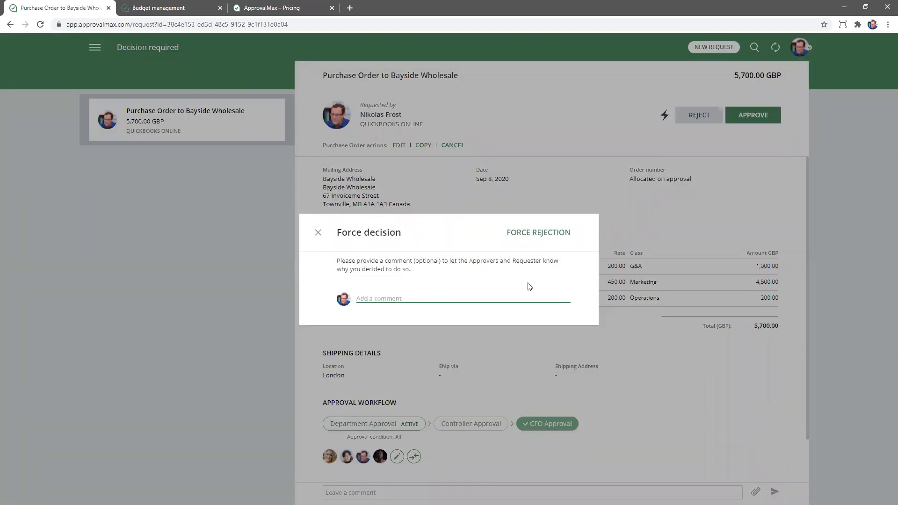
left_click(318, 234)
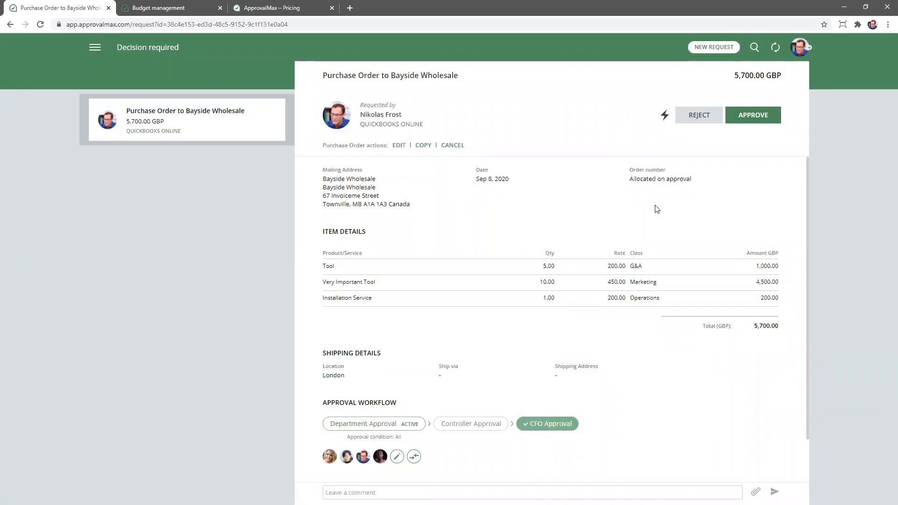
Approve the submitted purchase order to Bayside Wholesale
left_click(757, 121)
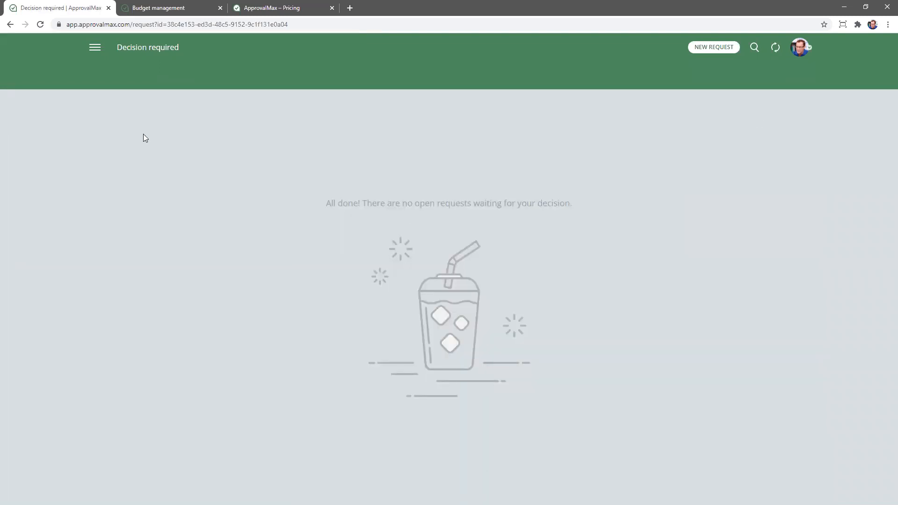
Review the steps and approvers of the QuickBooks Online Bill Creation and Approval workflow, and close it
left_click(95, 48)
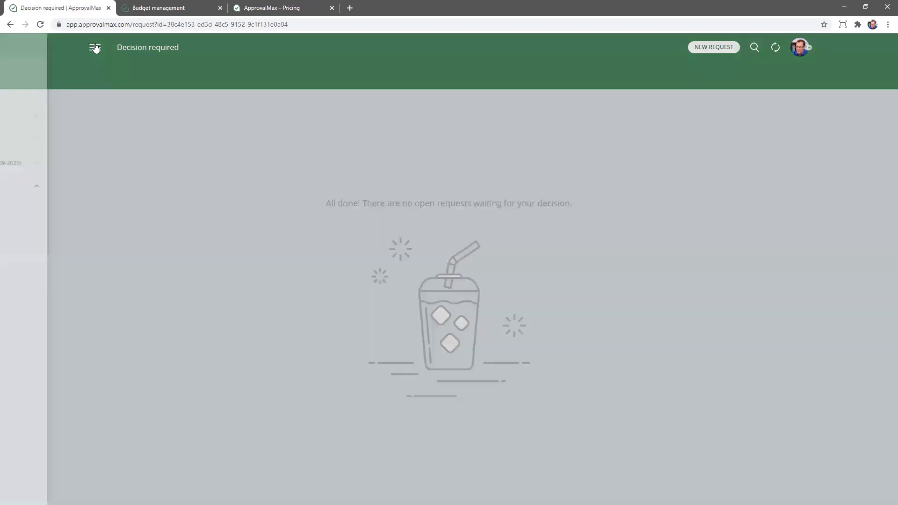
left_click(82, 281)
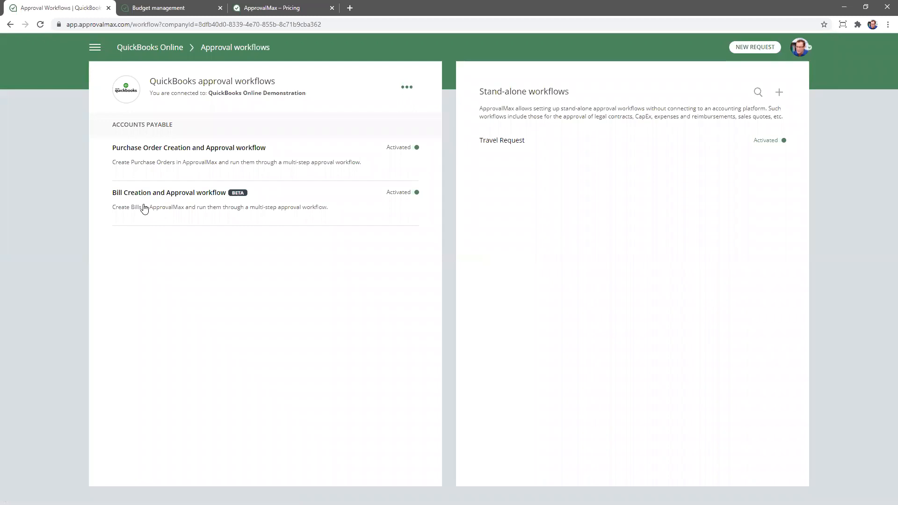
left_click(271, 208)
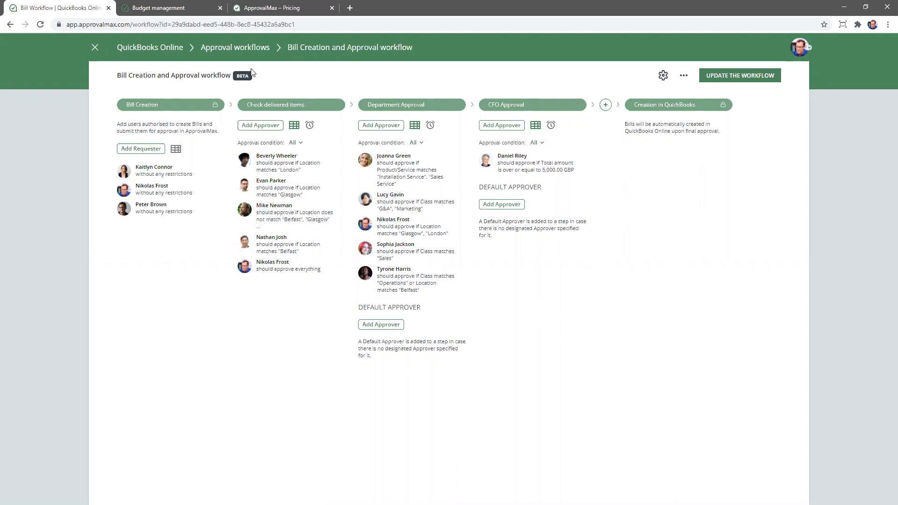
left_click(96, 48)
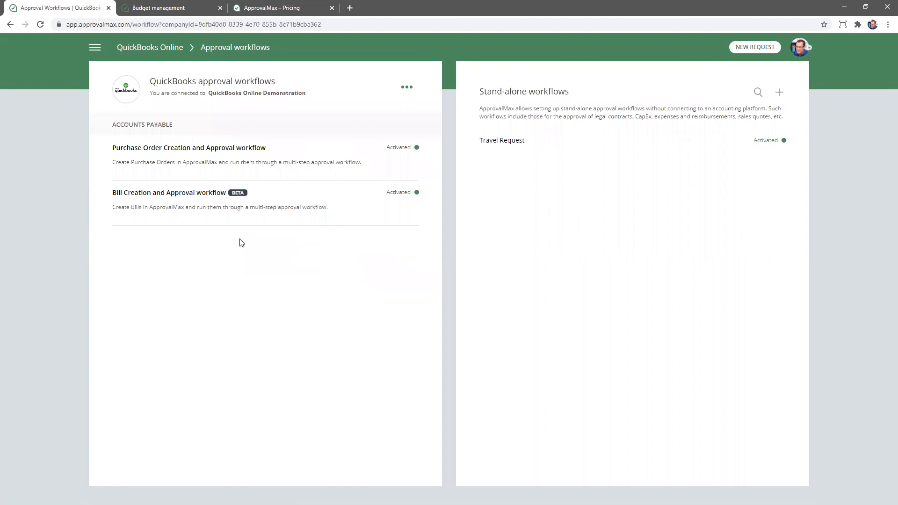
Open the QuickBooks Online organisation's open requests and look through the list
left_click(95, 48)
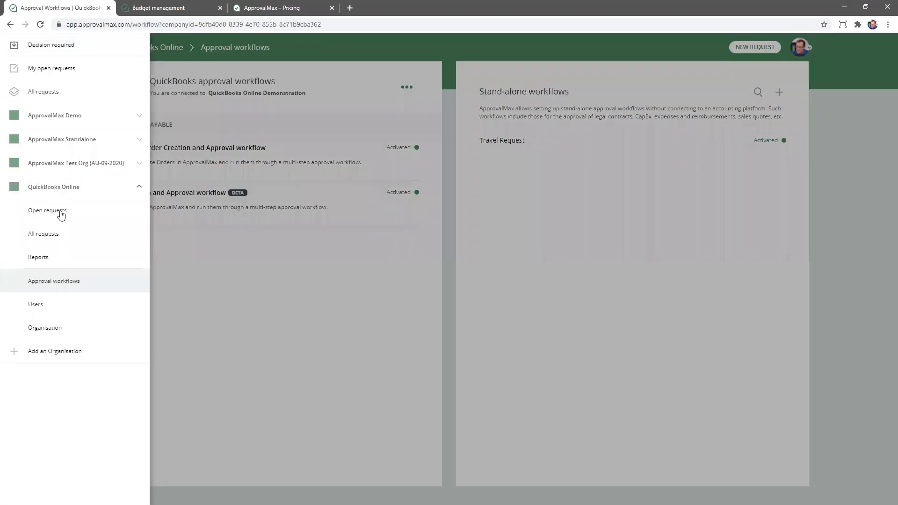
left_click(61, 211)
scroll(190, 270, "down", 2)
scroll(190, 271, "up", 3)
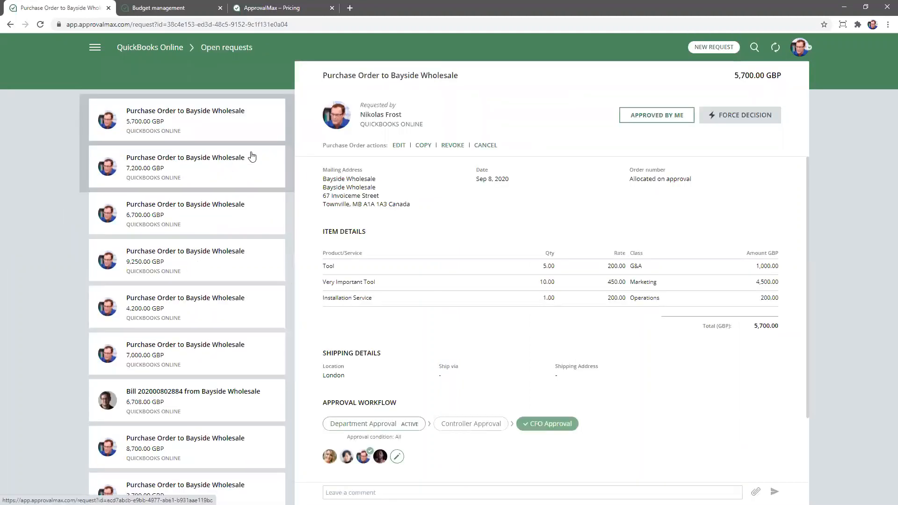
Search for documents in the QuickBooks Online organisation with request type Bill and status Open, and close the search results
left_click(755, 47)
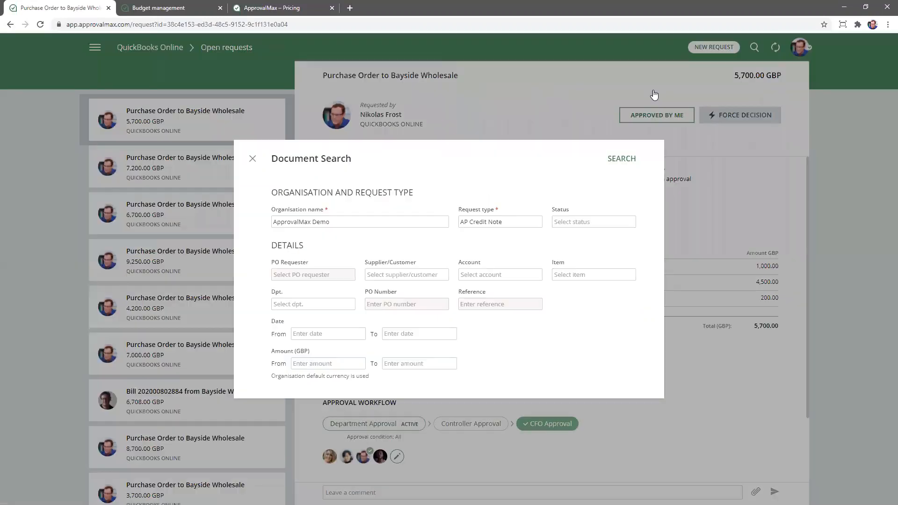
left_click(291, 223)
left_click(305, 280)
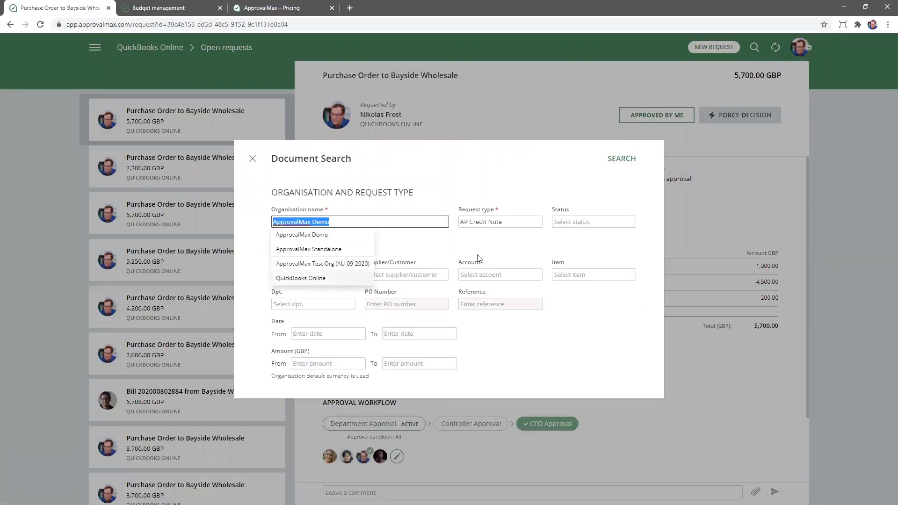
left_click(572, 228)
left_click(591, 234)
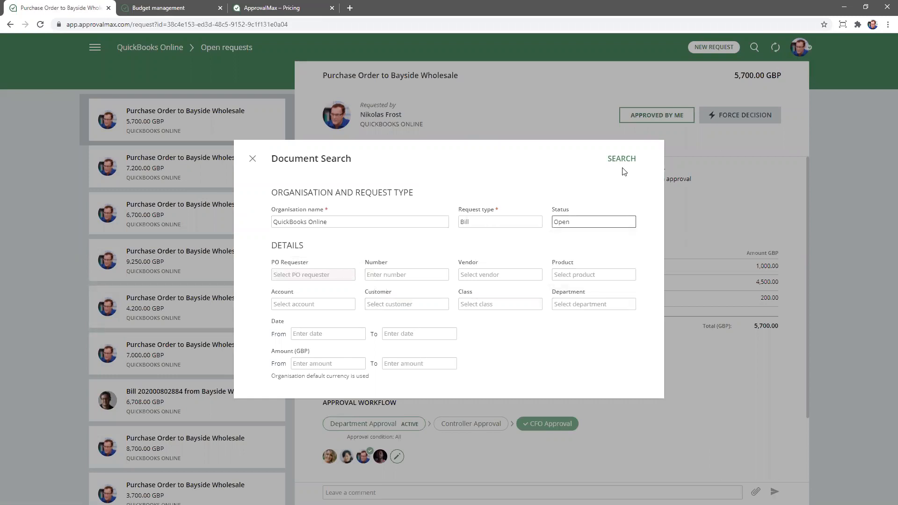
left_click(622, 161)
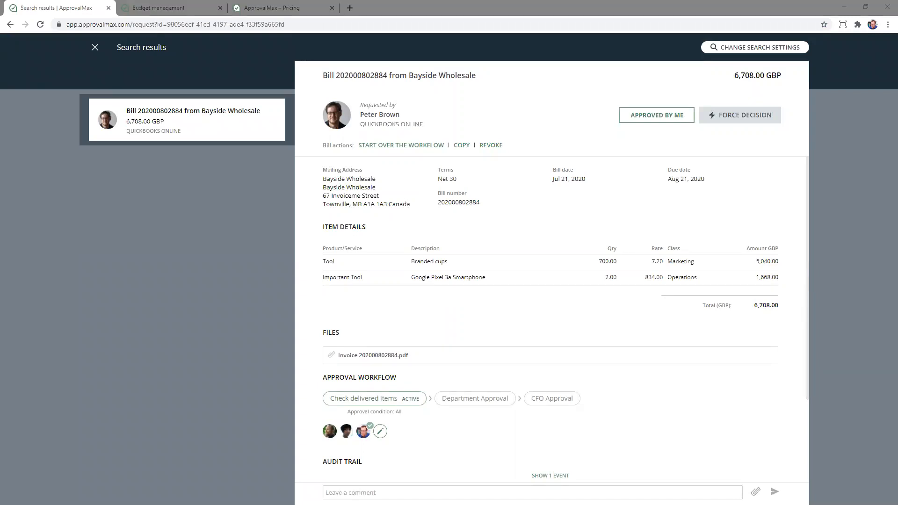
left_click(96, 48)
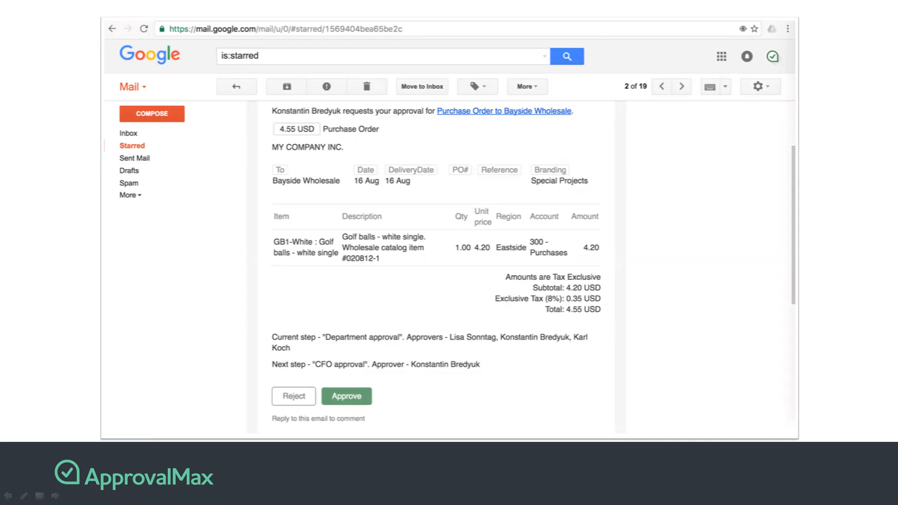
key("Right")
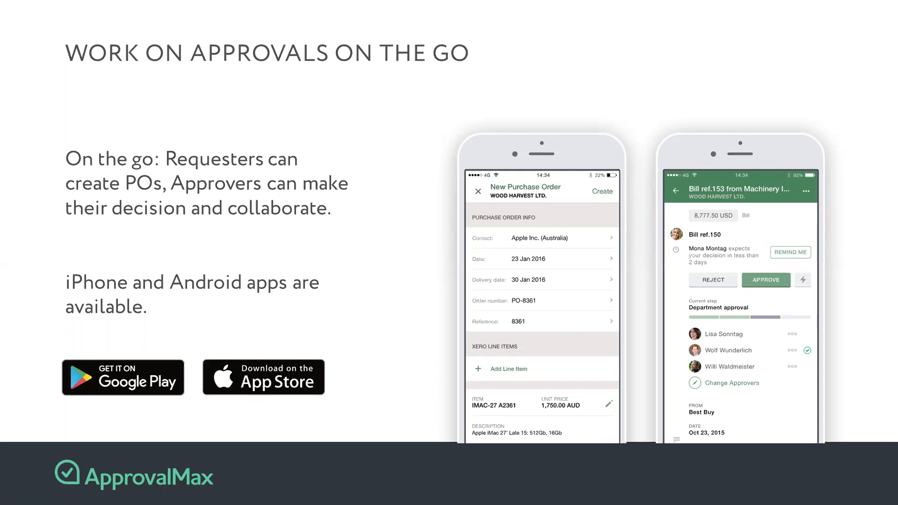
key("Right")
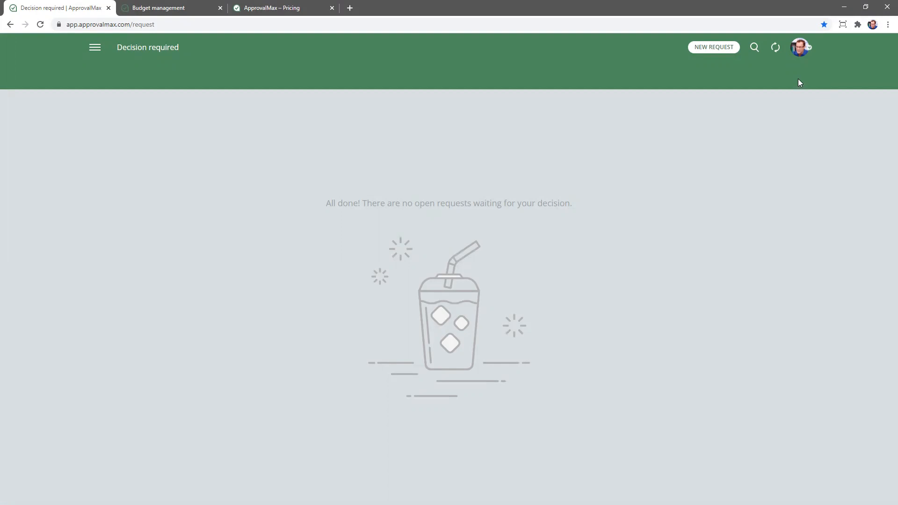
Look over the account menu and open the user list of the QuickBooks Online organisation
left_click(806, 50)
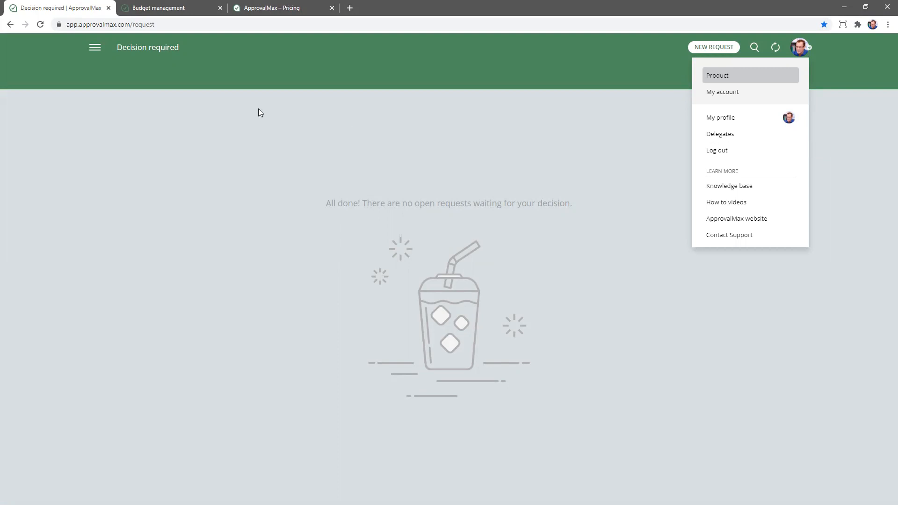
left_click(94, 48)
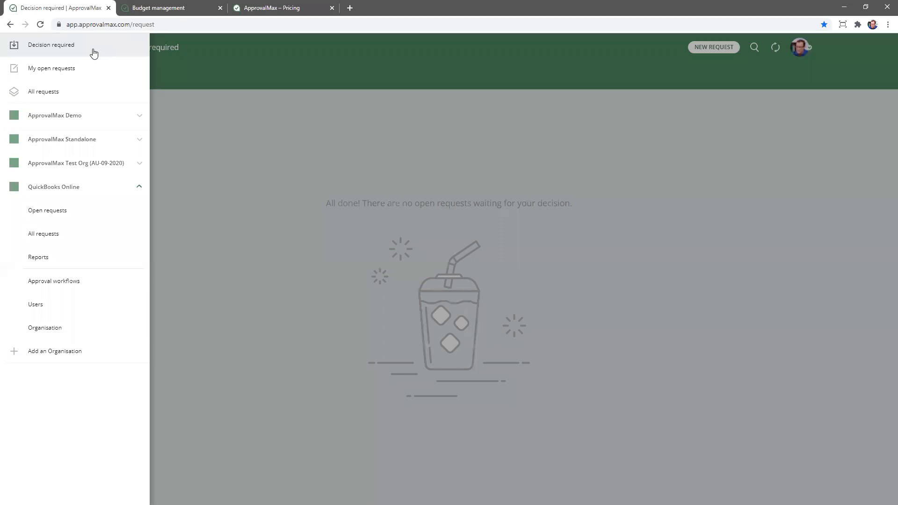
left_click(52, 309)
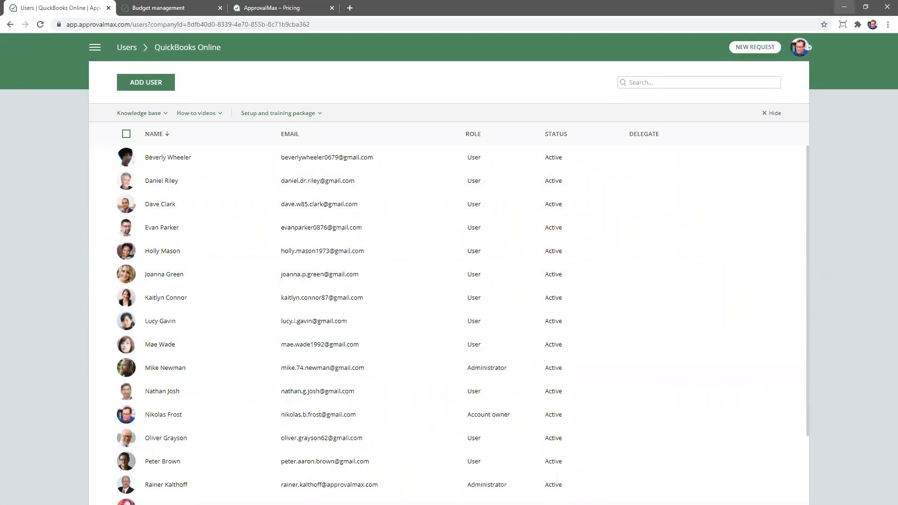
left_click(845, 6)
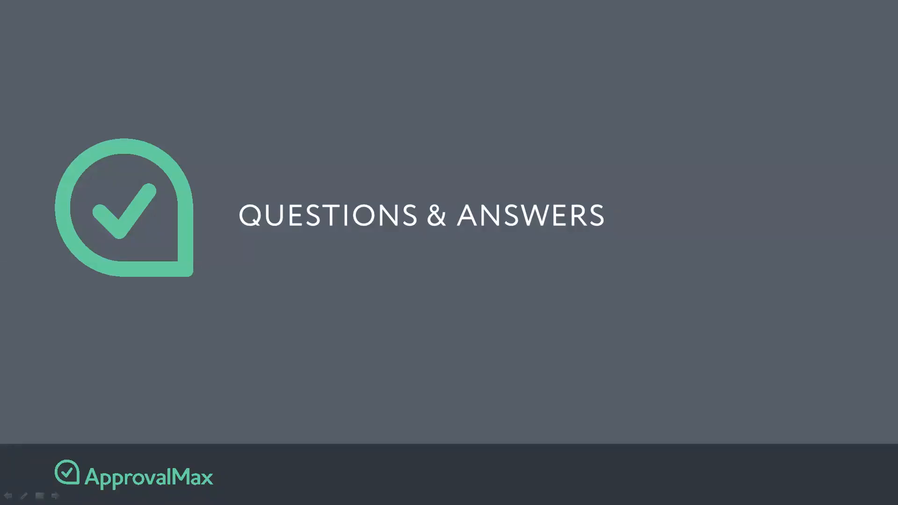
key("Right")
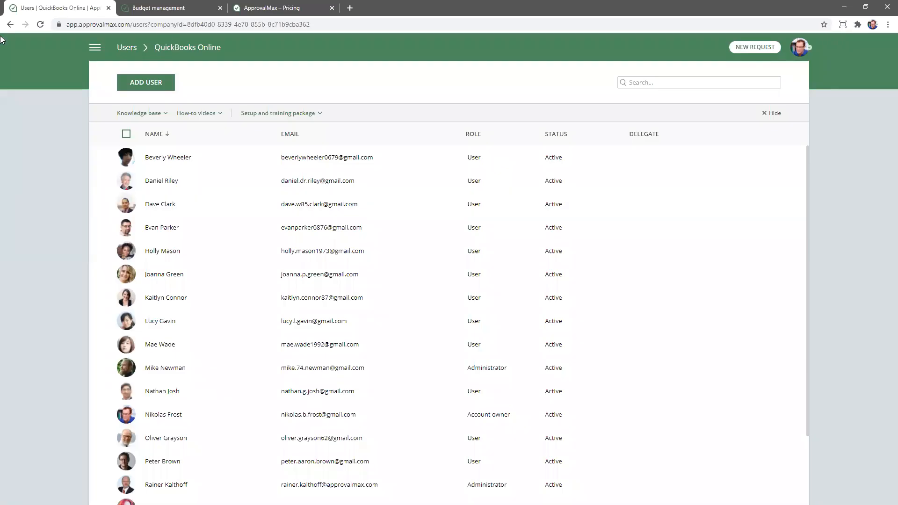
Create a new Bill request for the QuickBooks Online organisation
left_click(752, 51)
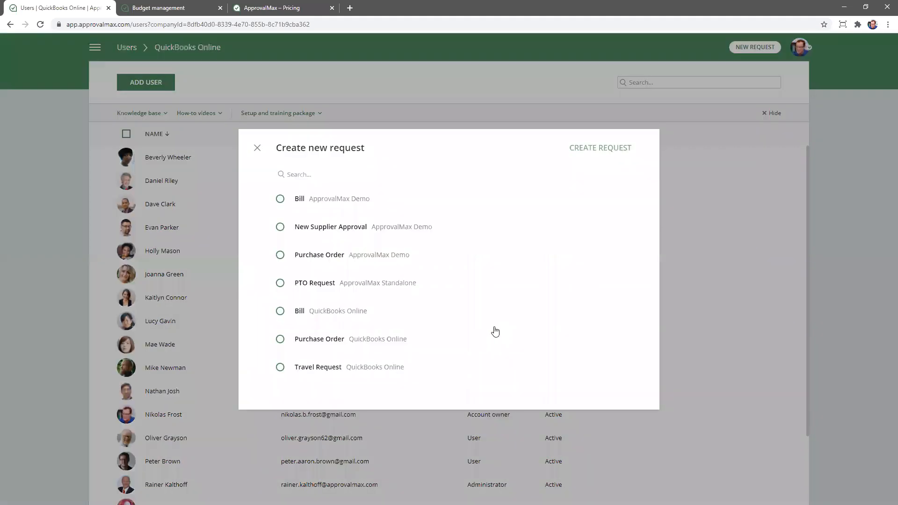
left_click(321, 317)
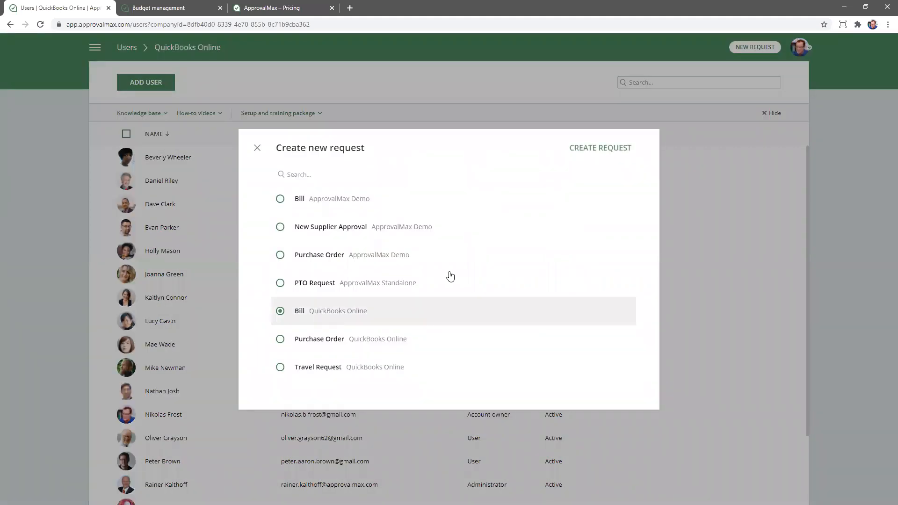
left_click(604, 149)
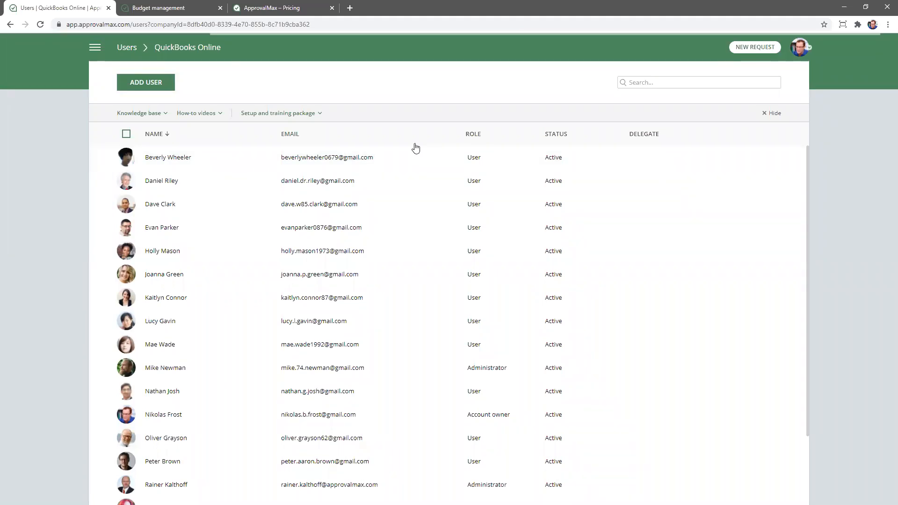
mouse_move(706, 170)
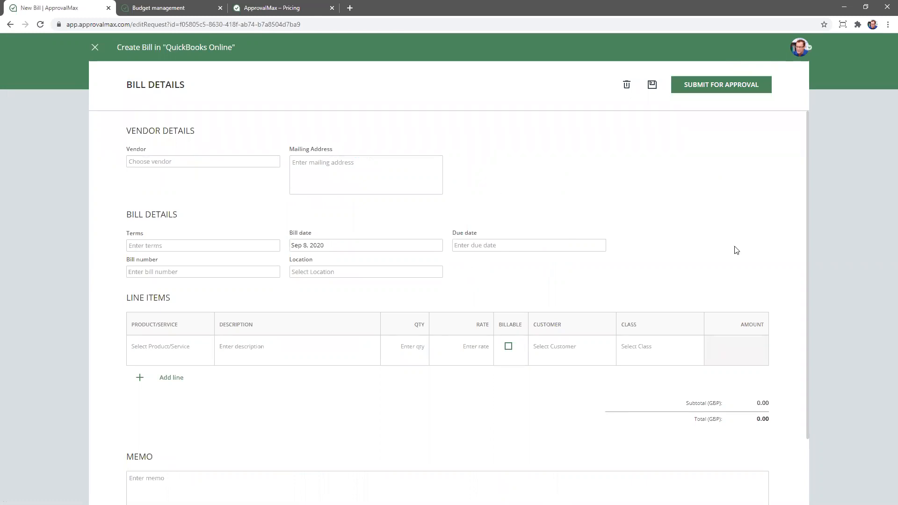
Look through the empty bill form and delete the draft bill request
scroll(585, 294, "down", 2)
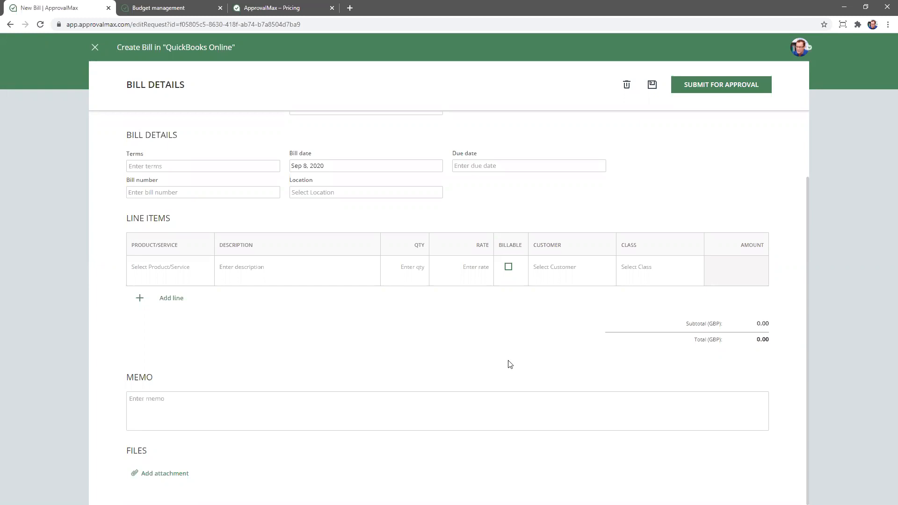
left_click(627, 85)
left_click(644, 131)
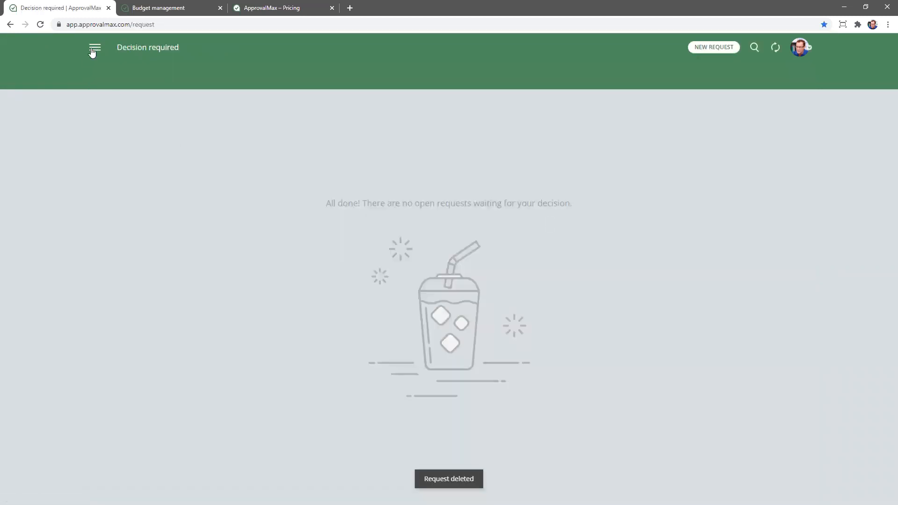
Open the Bill Creation and Approval workflow of the QuickBooks Online organisation
left_click(93, 49)
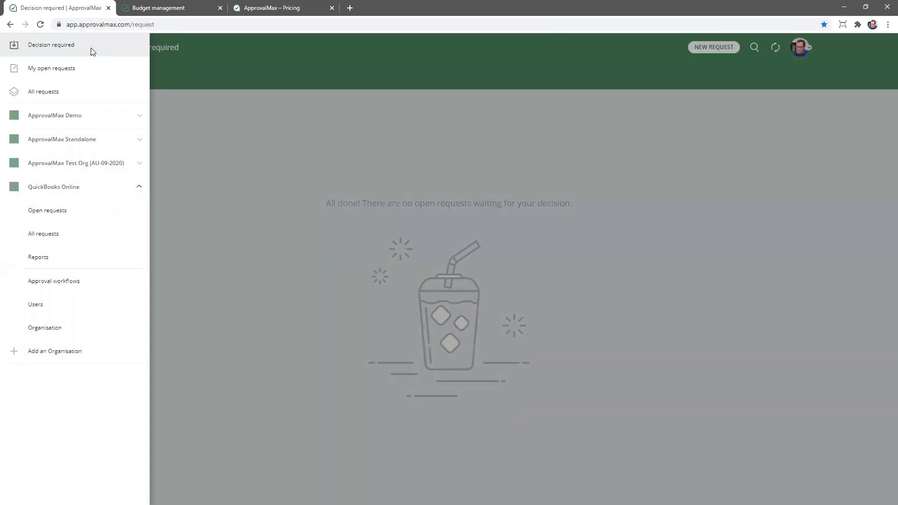
left_click(67, 281)
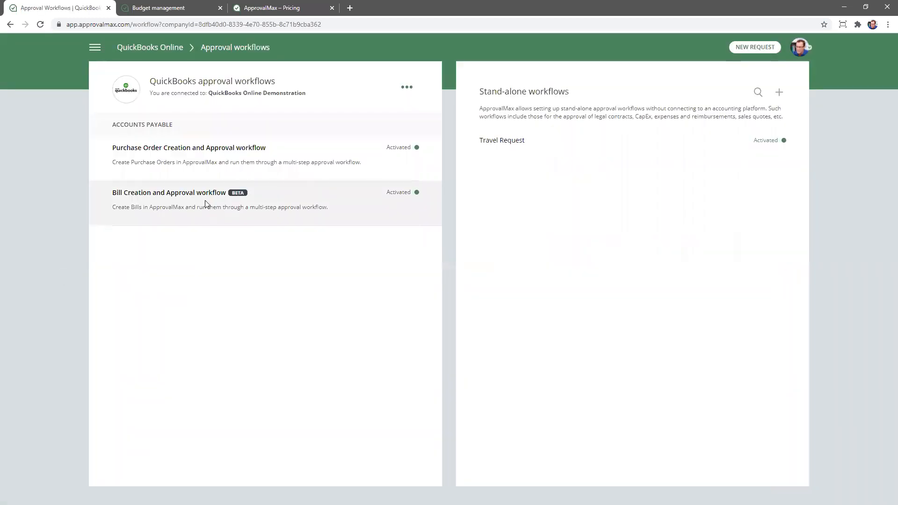
left_click(207, 204)
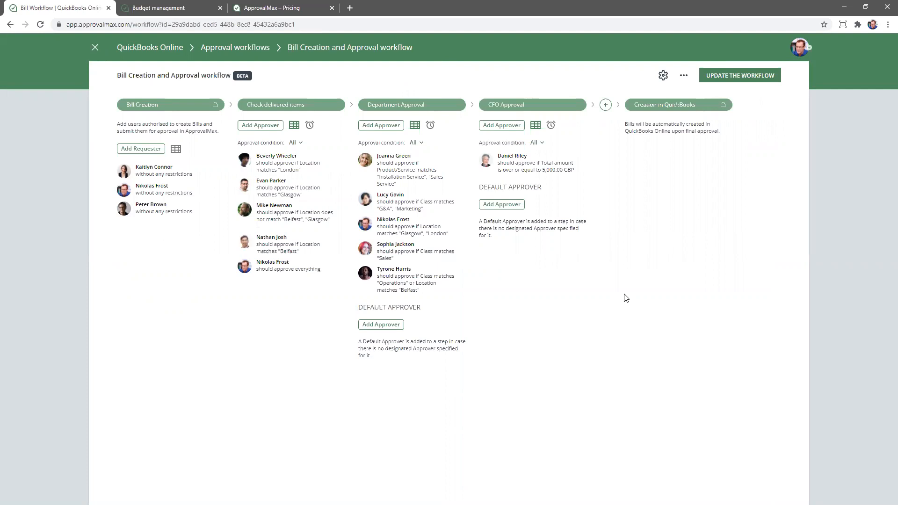
Open the approval matrix for the Department Approval step and examine its approver conditions across all columns, from Total amount to Class and Customer
left_click(415, 126)
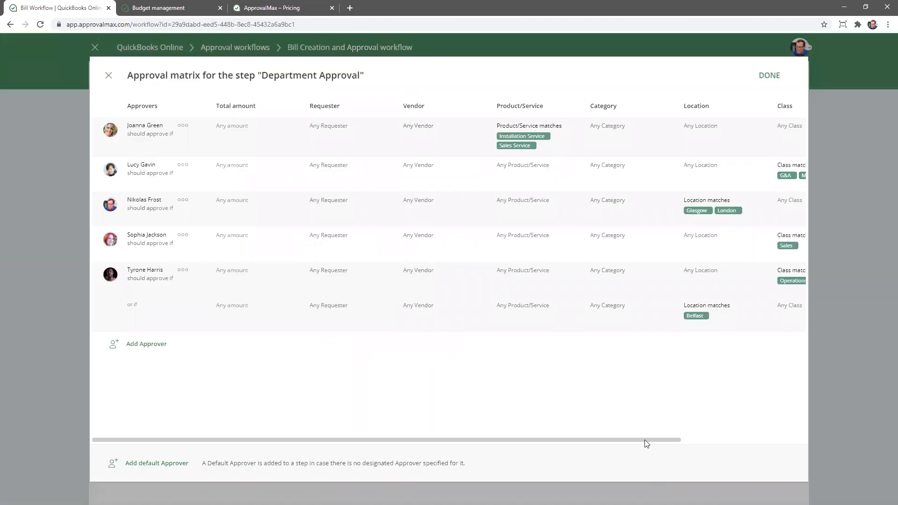
left_click_drag(645, 441, 727, 435)
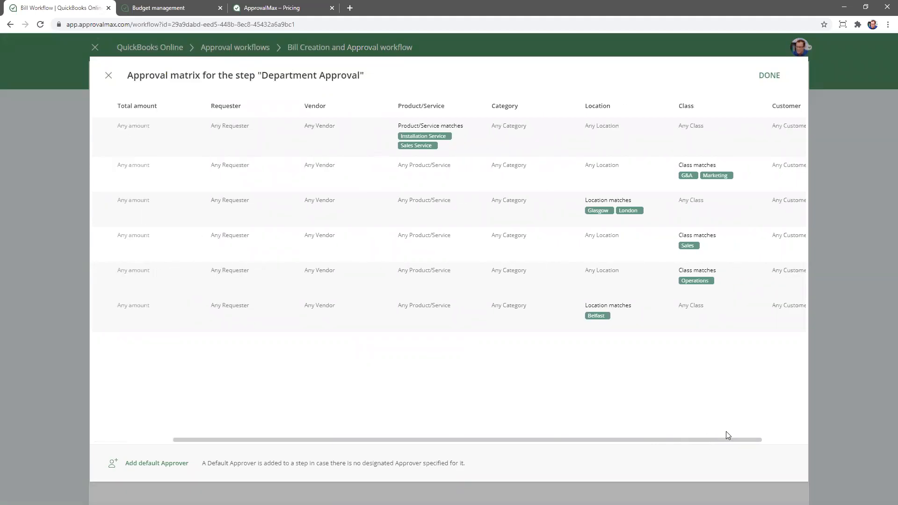
left_click_drag(699, 437, 673, 430)
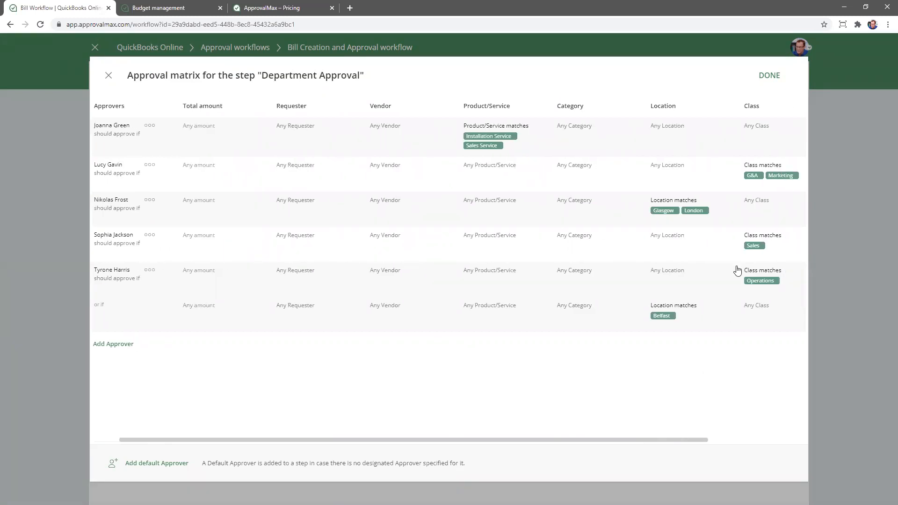
left_click_drag(658, 444, 623, 442)
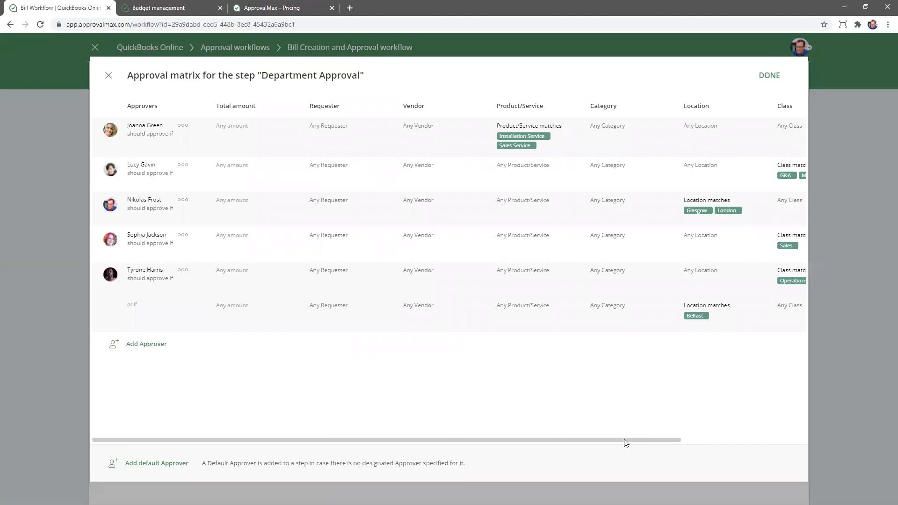